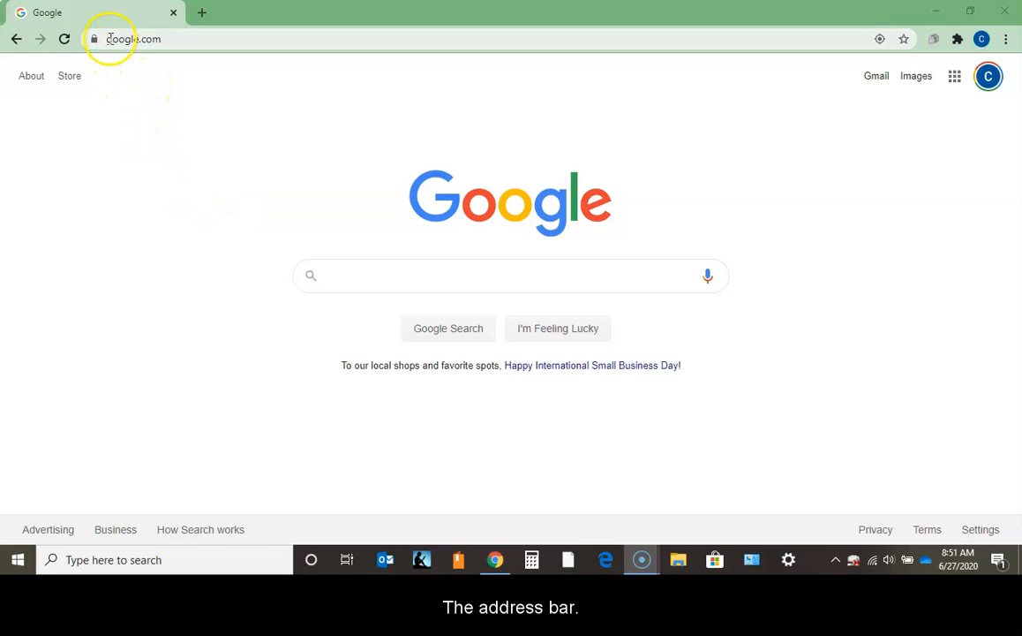
# Go to the college's Zoom page at montgomerycollege.zoom.us.
pyautogui.moveTo(108, 39); pyautogui.dragTo(161, 41)
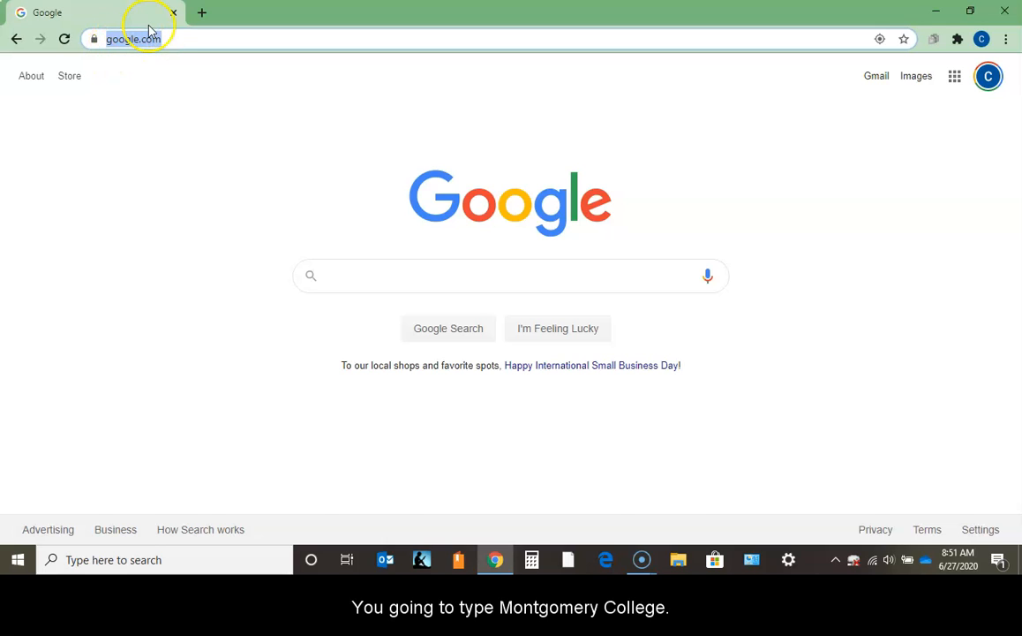
pyautogui.write('montgomery')
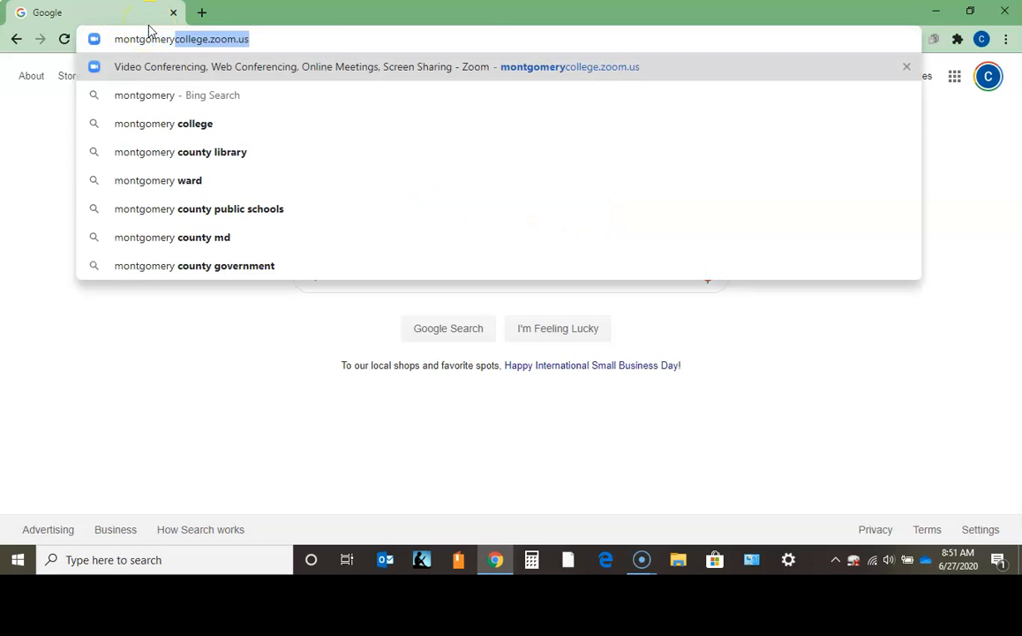
pyautogui.write('college.')
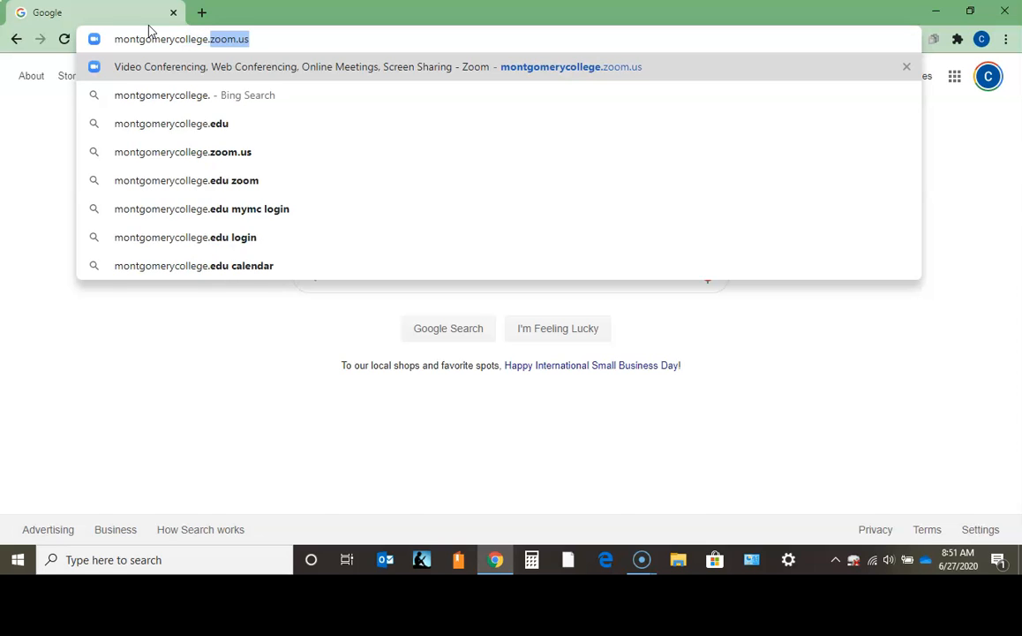
pyautogui.write('zoom.us')
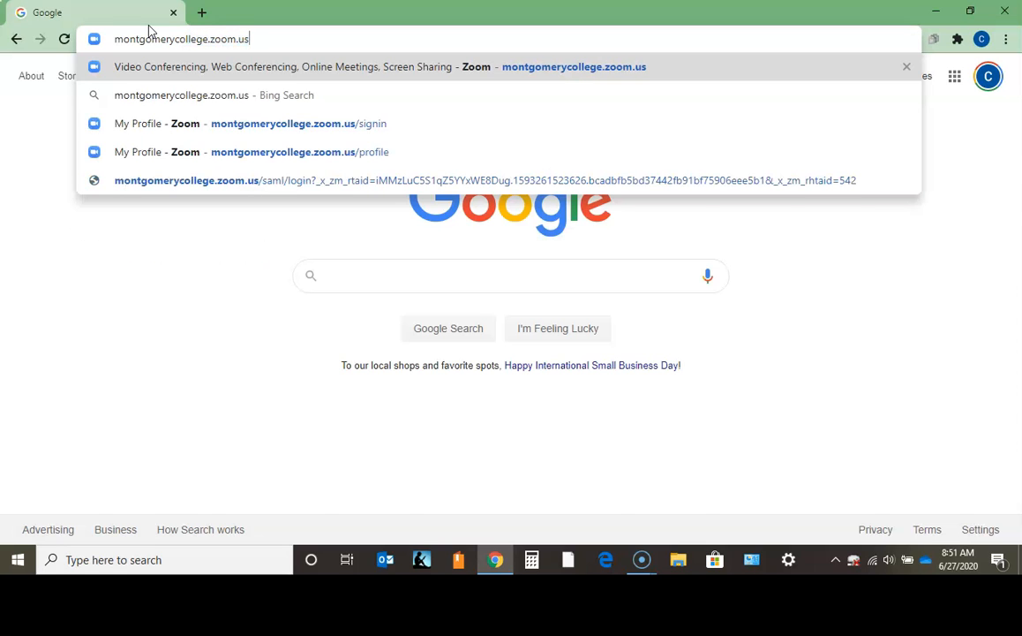
pyautogui.press('Return')
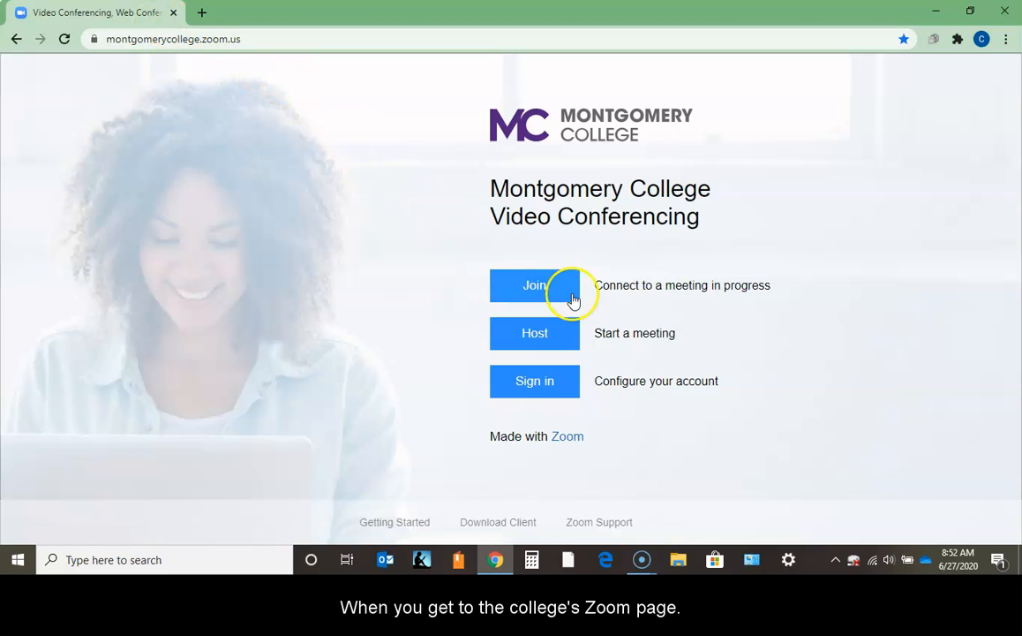
# Open the account sign-in page from the college's Zoom page and enter the MyMC user name.
pyautogui.click(547, 394)
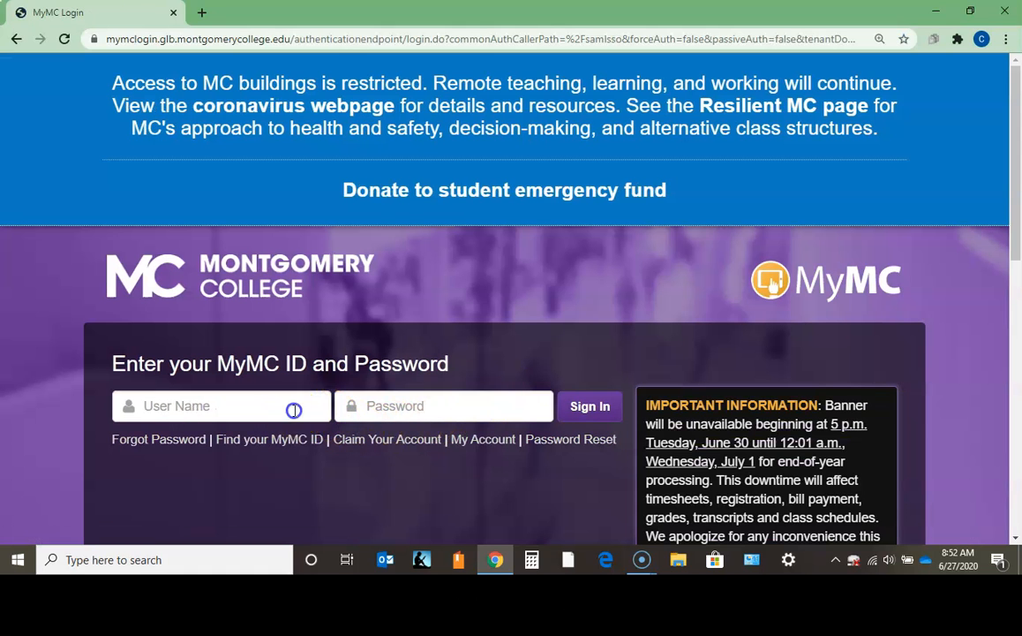
pyautogui.click(294, 410)
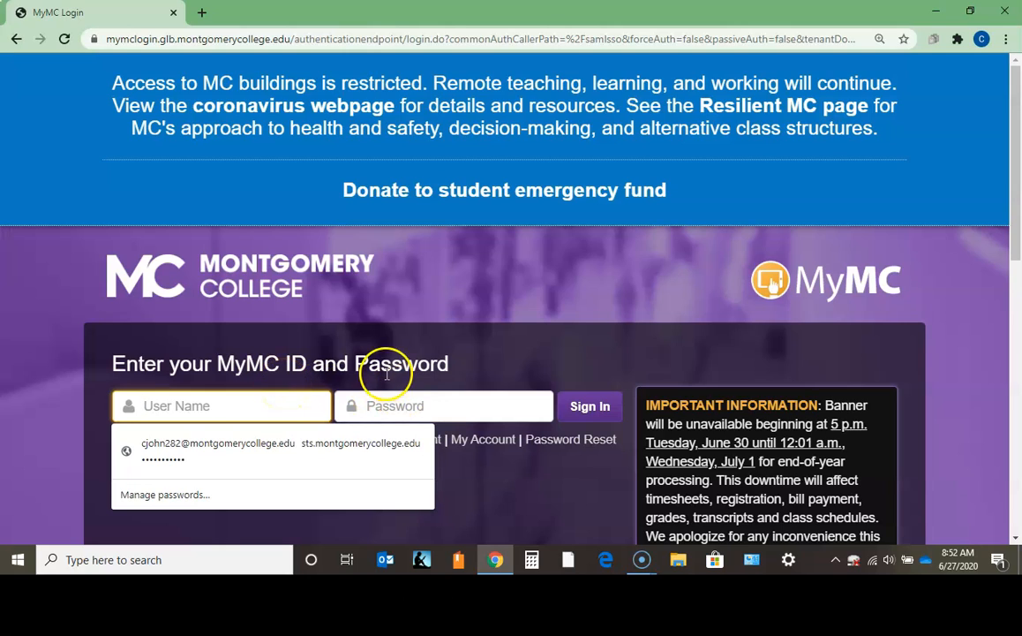
pyautogui.write('cjoh')
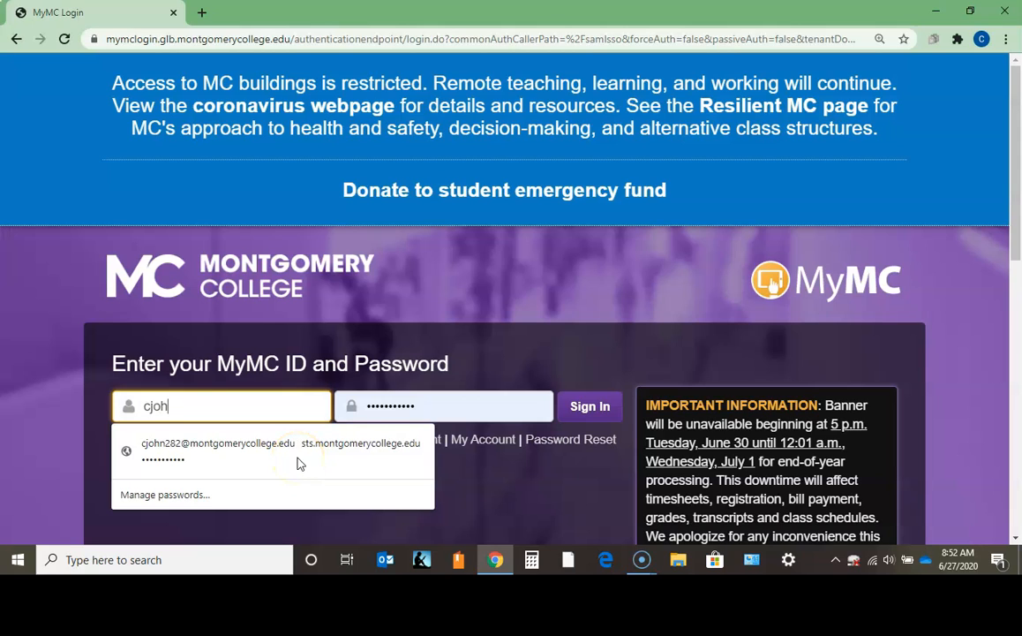
pyautogui.write('n282')
# Enter the MyMC account password, correcting mistyped characters, and sign in.
pyautogui.click(406, 406)
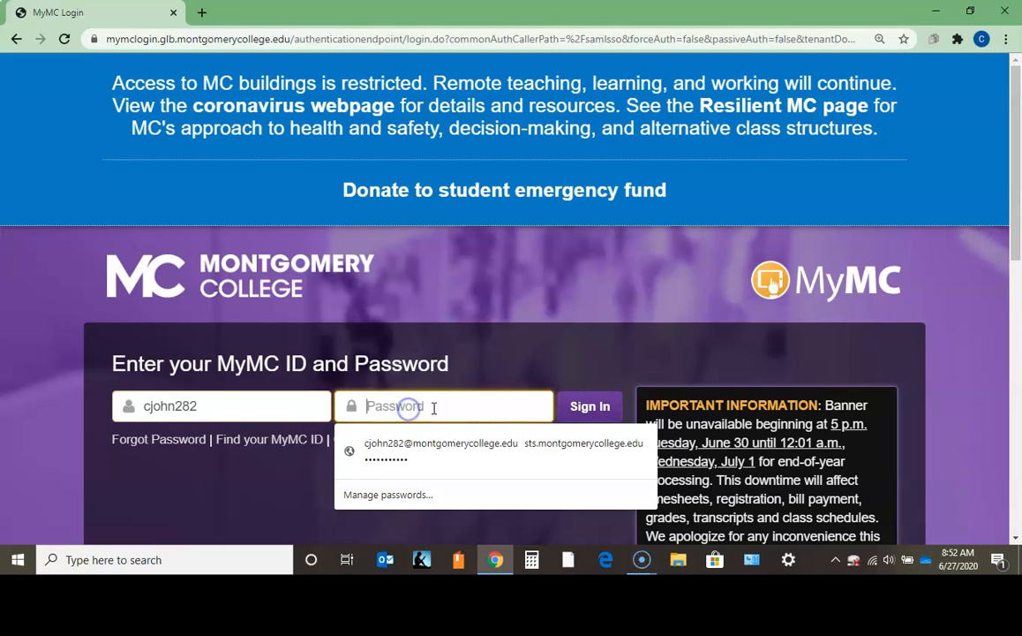
pyautogui.write('•••')
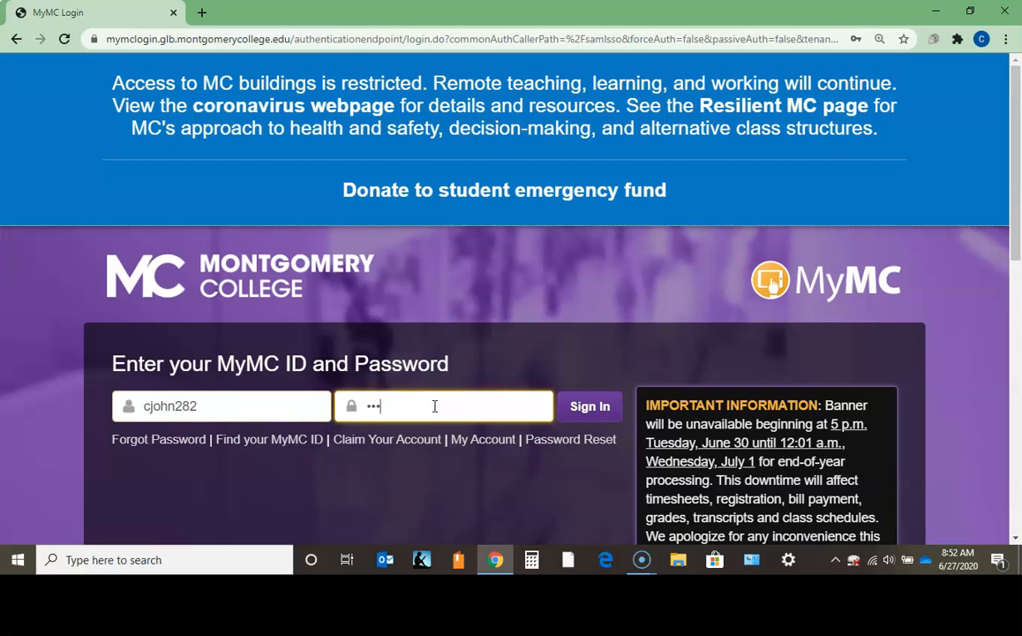
pyautogui.write('••')
pyautogui.click(435, 405)
pyautogui.press('BackSpace')
pyautogui.press('BackSpace')
pyautogui.press('BackSpace')
pyautogui.write('••')
pyautogui.click(591, 411)
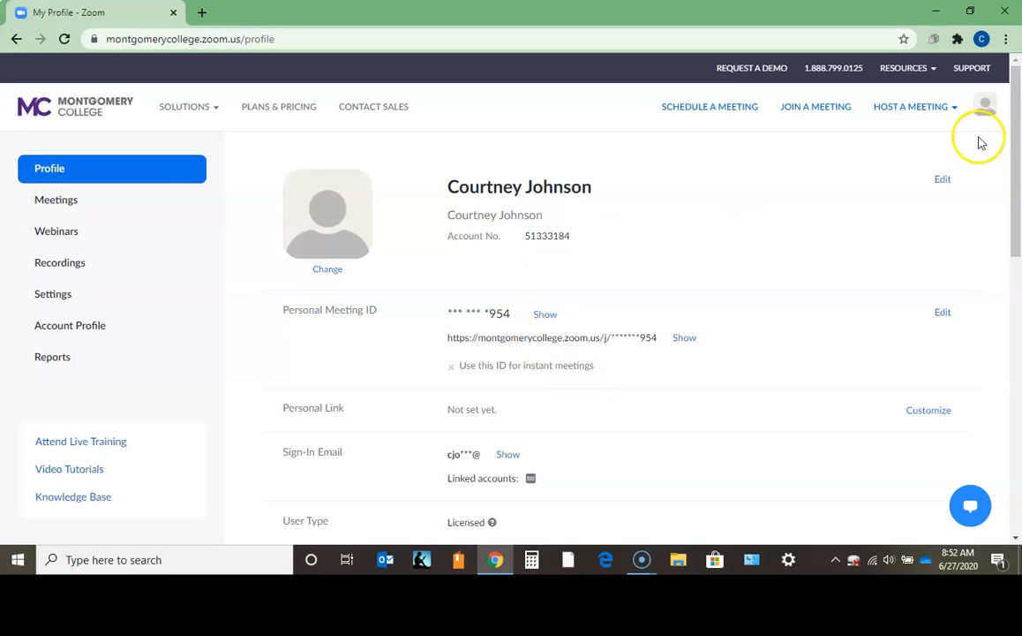
# Check the user type and meeting capacity on the profile page and open the form for scheduling a meeting.
pyautogui.click(1017, 150)
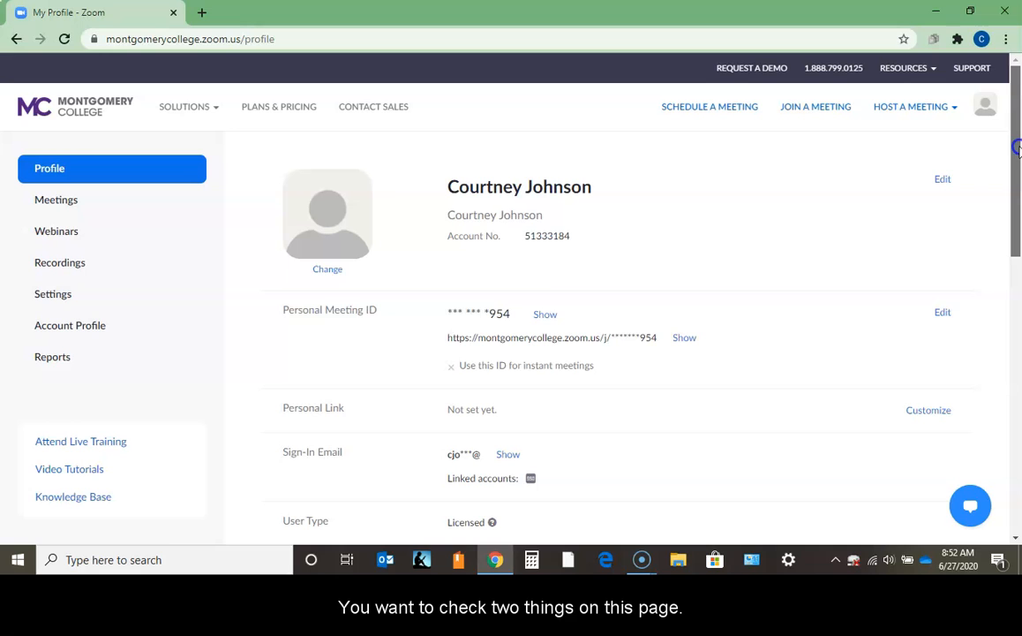
pyautogui.moveTo(1017, 150); pyautogui.dragTo(1017, 287)
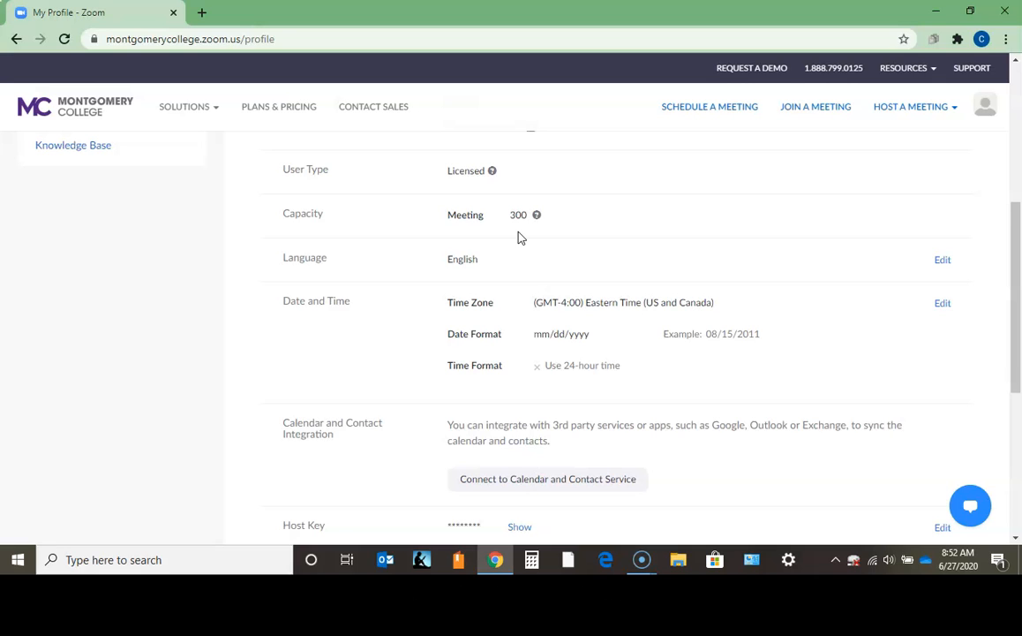
pyautogui.moveTo(1014, 285); pyautogui.dragTo(1018, 137)
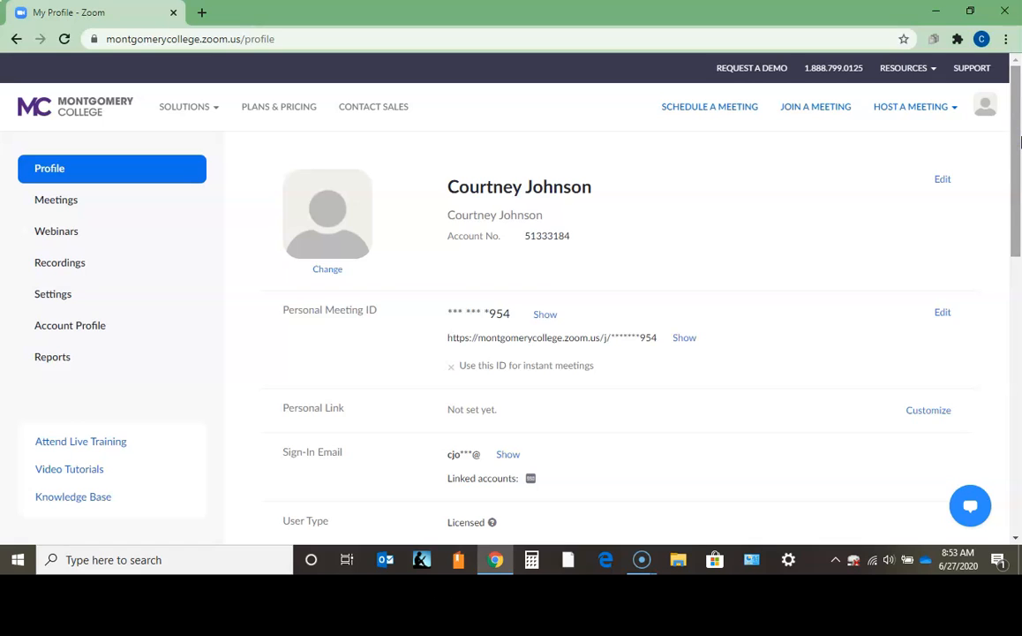
pyautogui.click(722, 109)
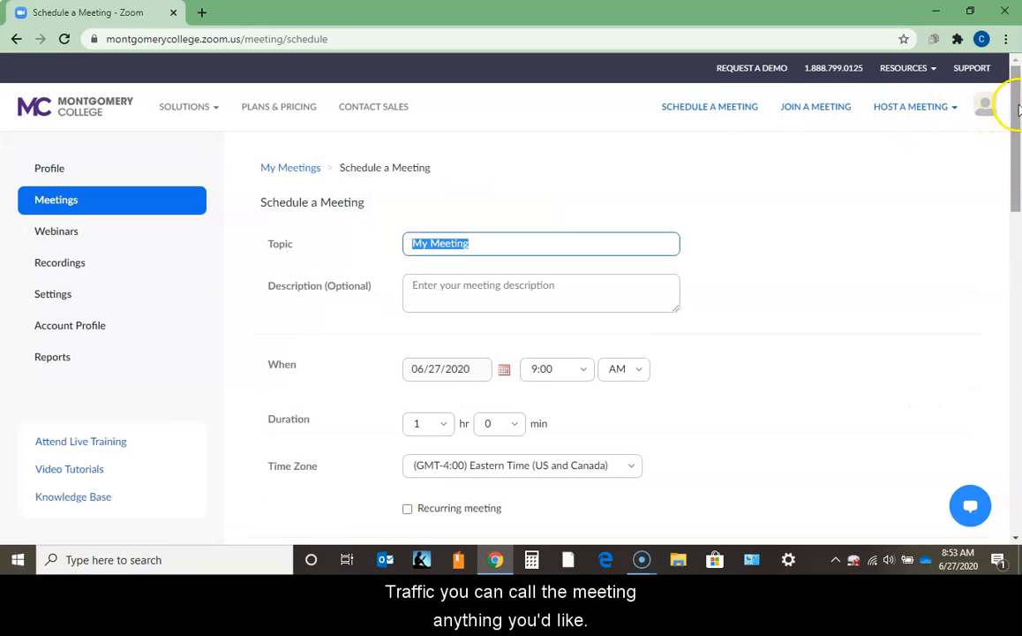
# Set the meeting topic to "ENGL 101_SSII_" followed by the instructor's surname.
pyautogui.moveTo(1016, 126); pyautogui.dragTo(1015, 138)
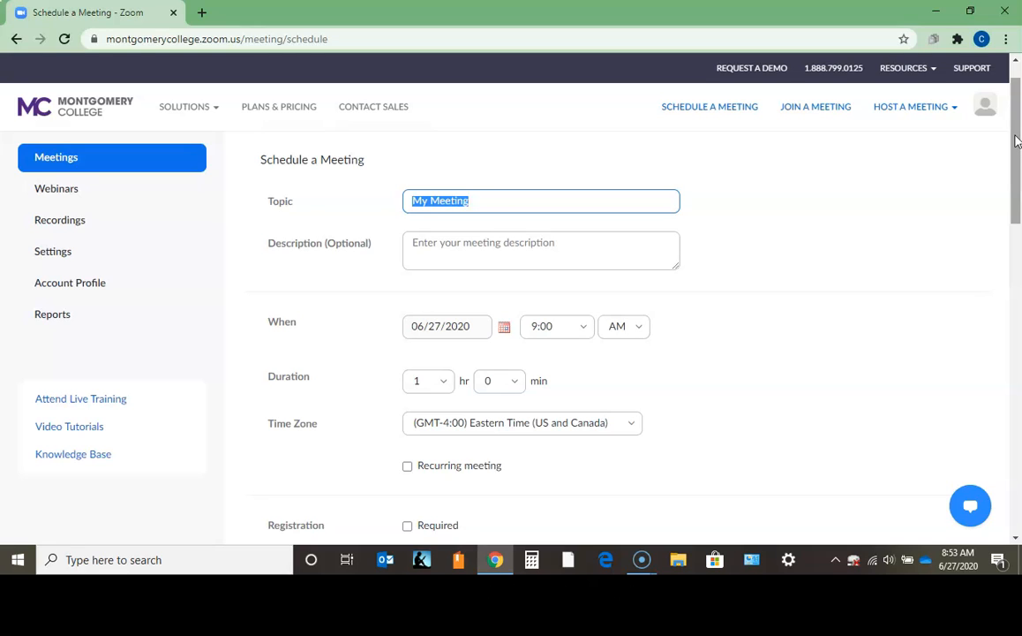
pyautogui.write('eNGL')
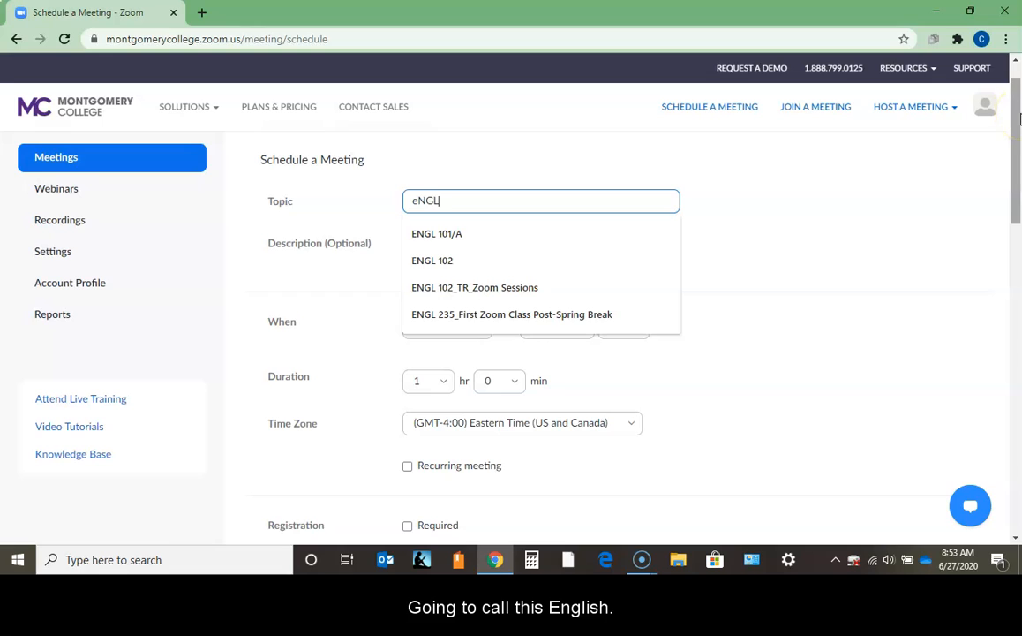
pyautogui.press('BackSpace')
pyautogui.press('BackSpace')
pyautogui.write('ENGL 10')
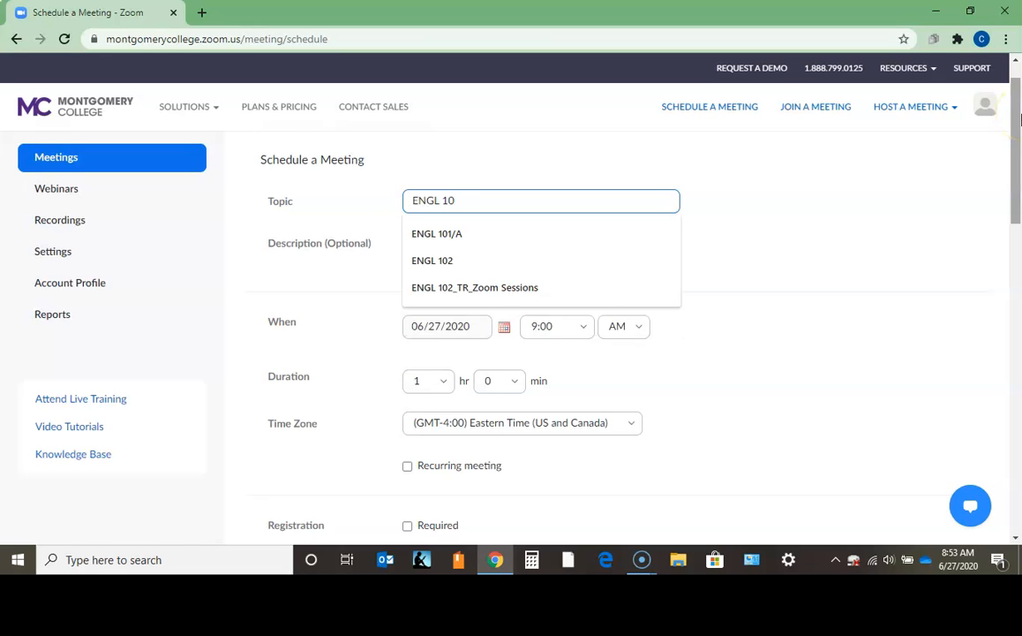
pyautogui.write('1')
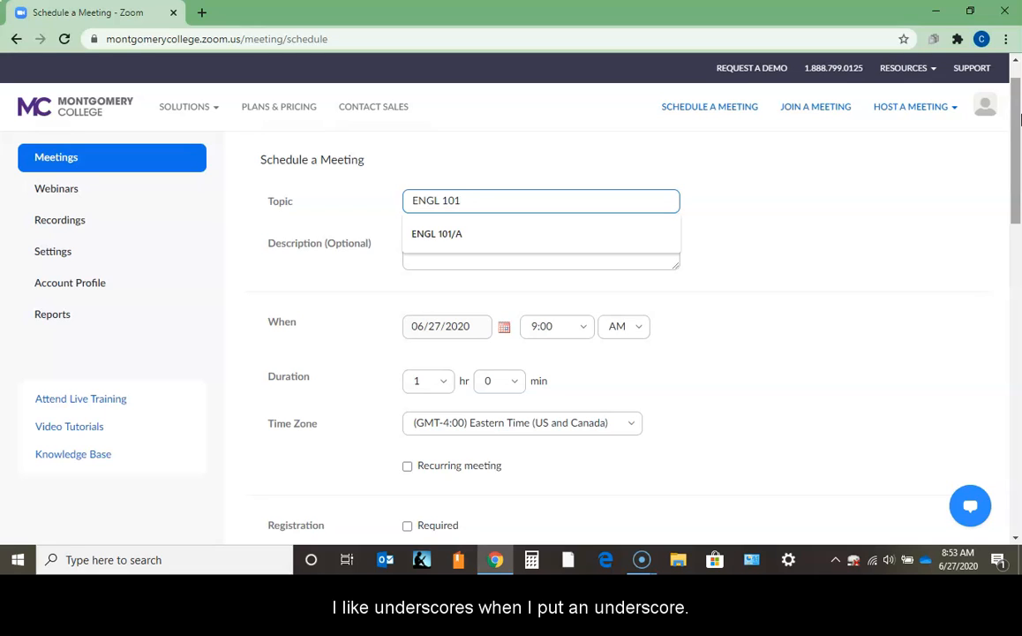
pyautogui.write('_S')
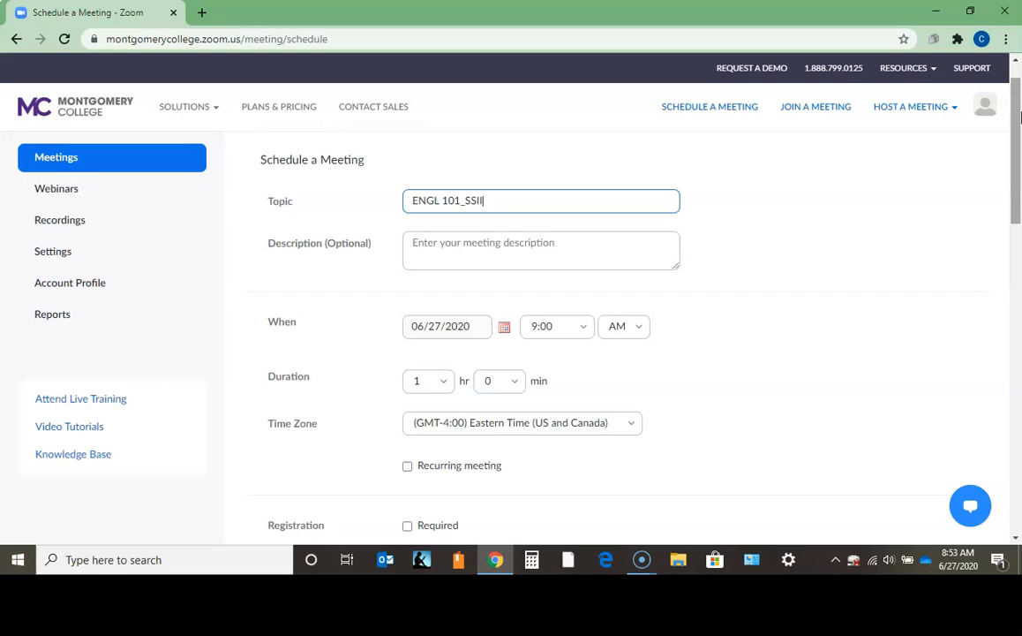
pyautogui.write('SII')
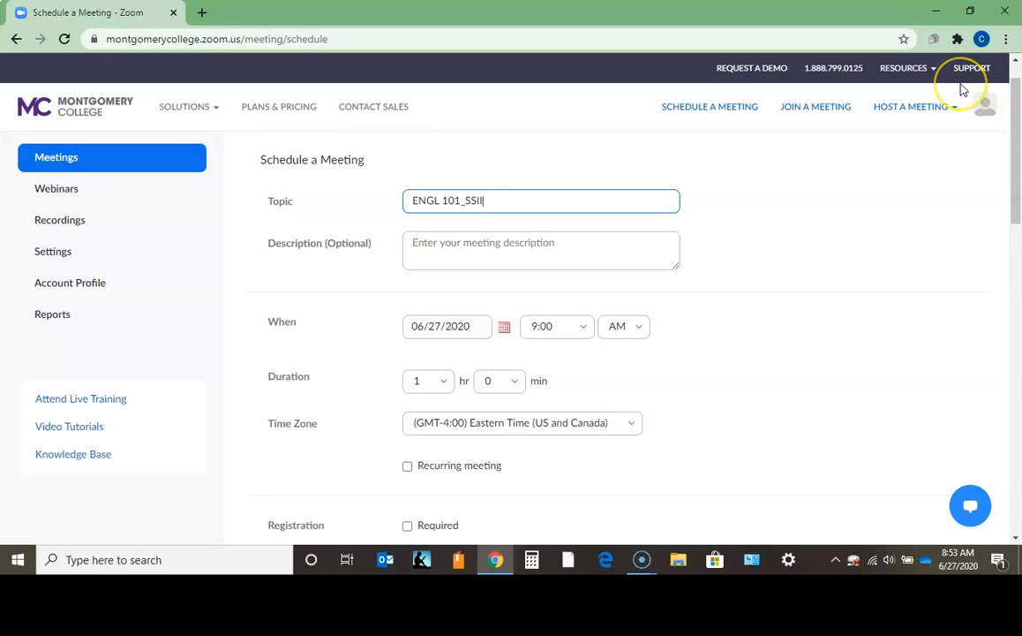
pyautogui.write('_Johnson')
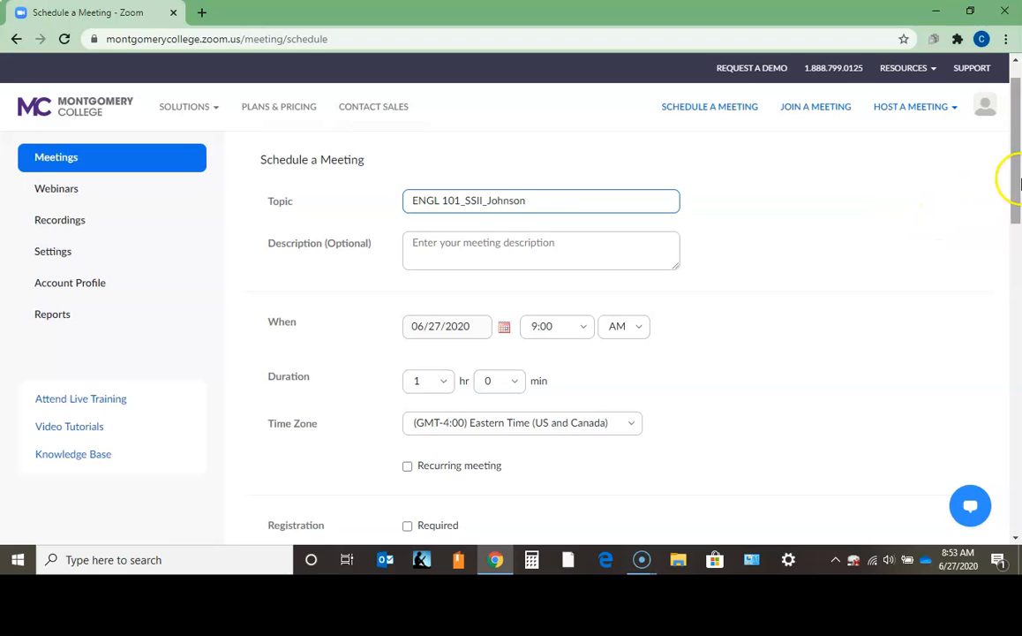
# Make the meeting recurring and set its recurrence to Weekly.
pyautogui.moveTo(1015, 176); pyautogui.dragTo(1015, 204)
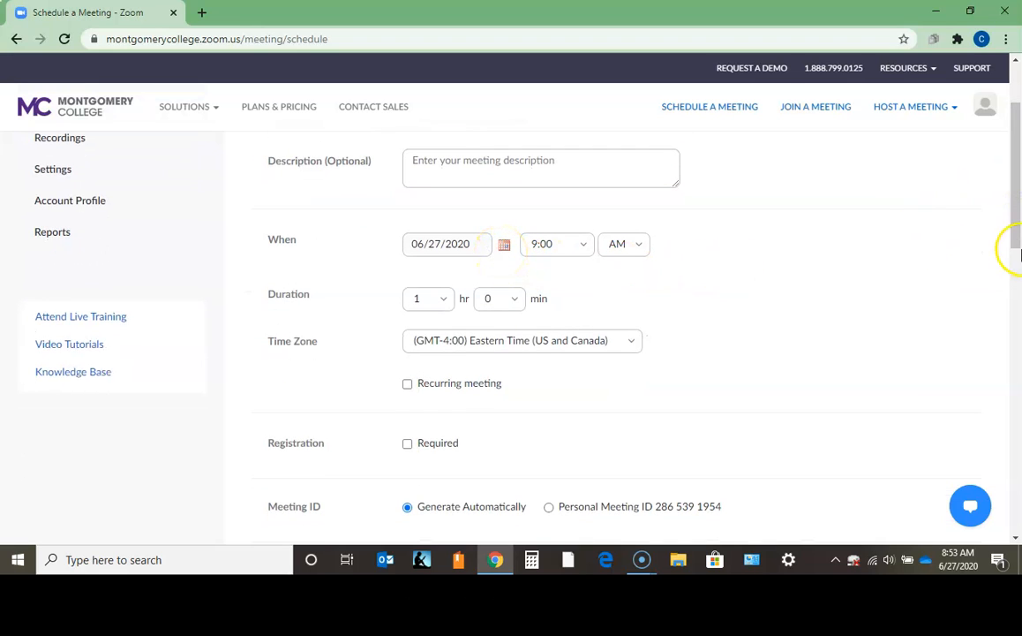
pyautogui.moveTo(1016, 224); pyautogui.dragTo(1016, 226)
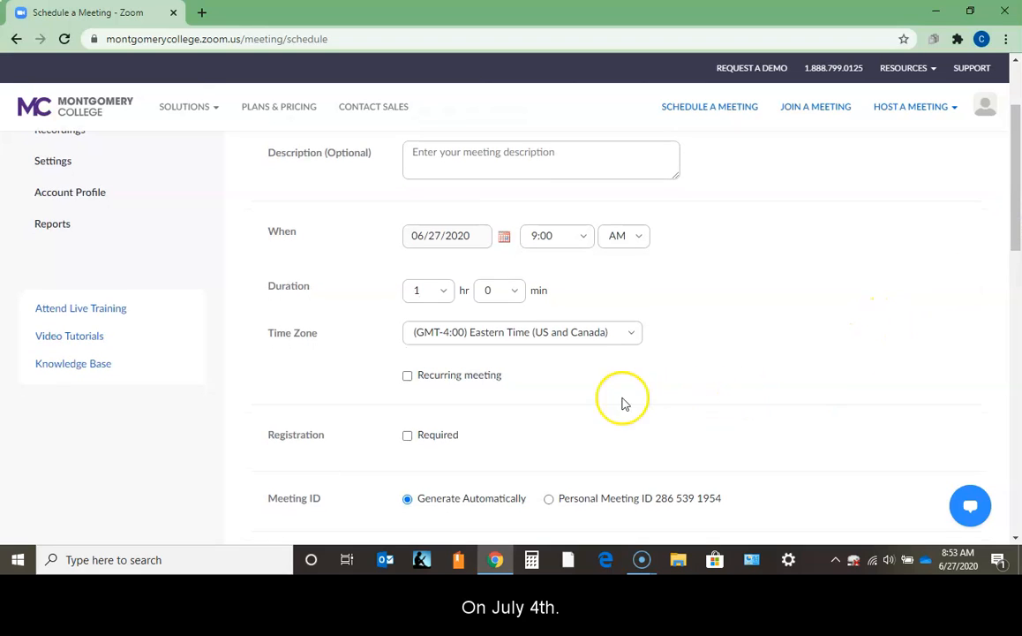
pyautogui.click(408, 378)
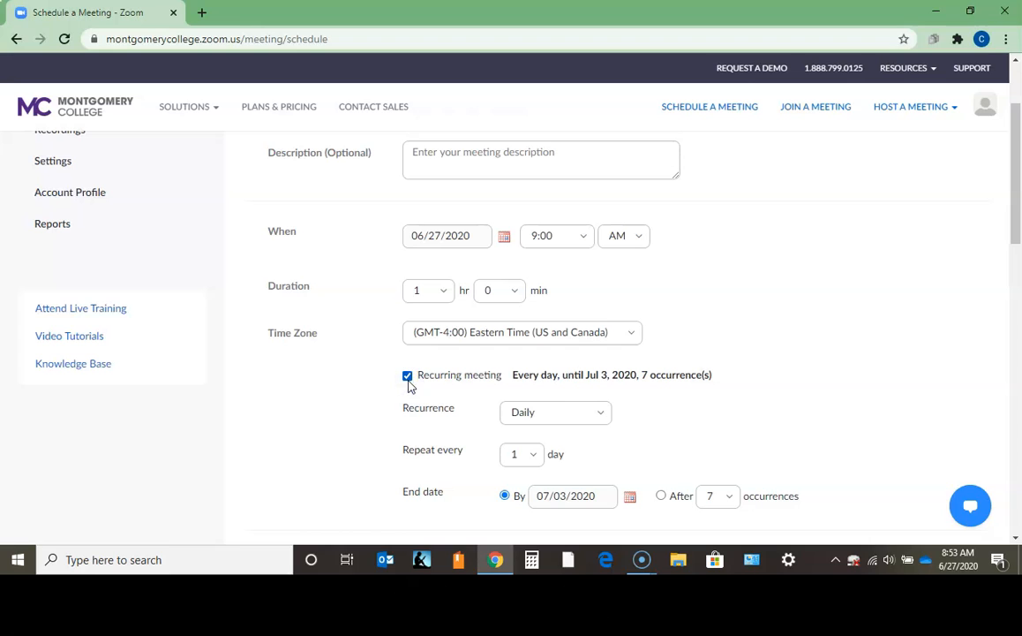
pyautogui.moveTo(1017, 228); pyautogui.dragTo(1017, 248)
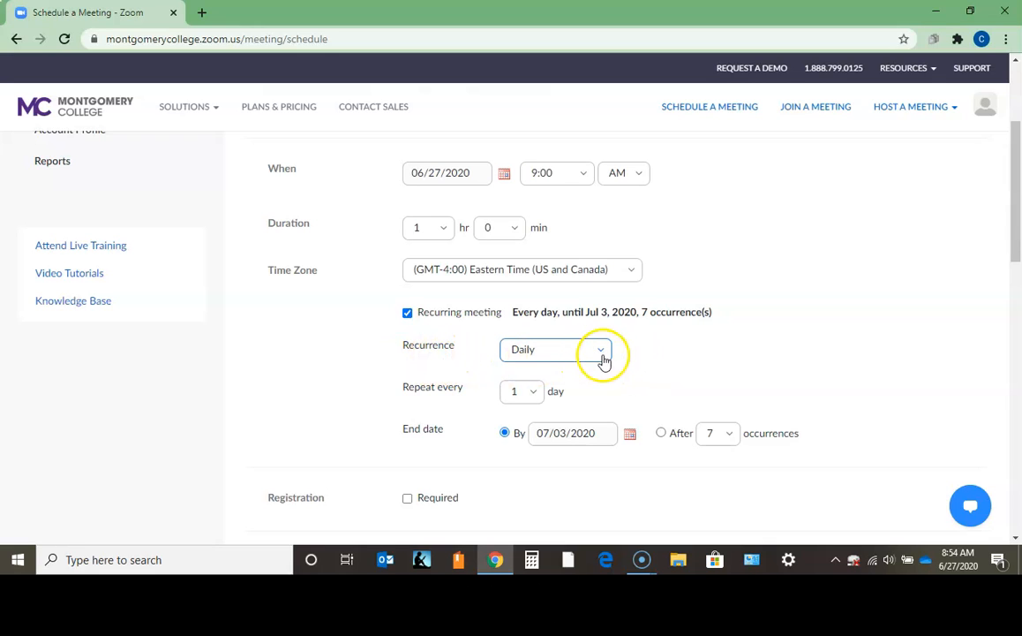
pyautogui.click(602, 353)
pyautogui.click(529, 409)
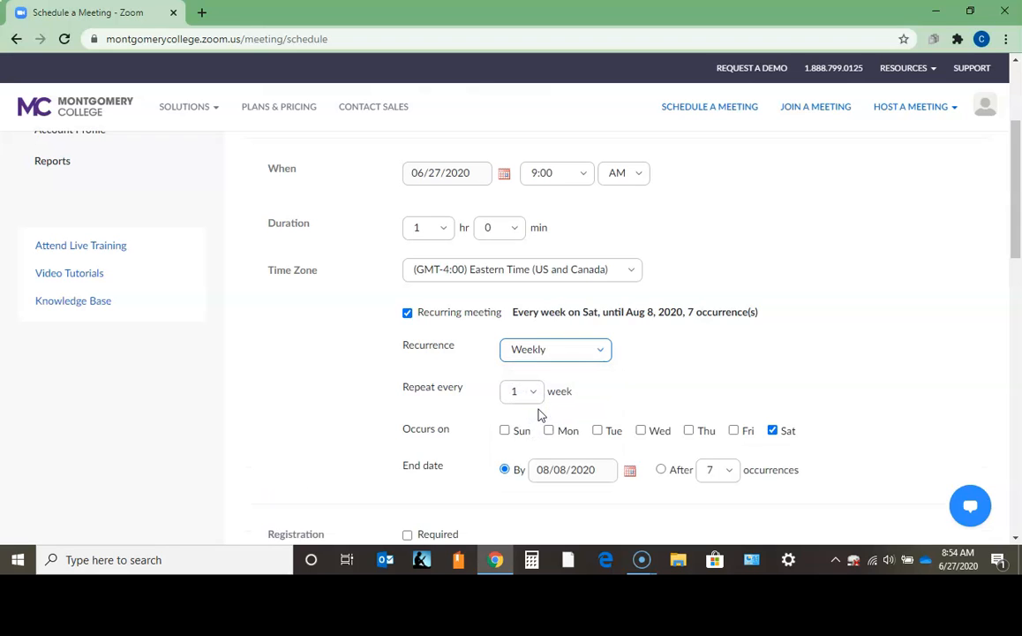
# Set the meeting's start date to 07/14/2020 in the When calendar.
pyautogui.scroll(1, 1007, 252)
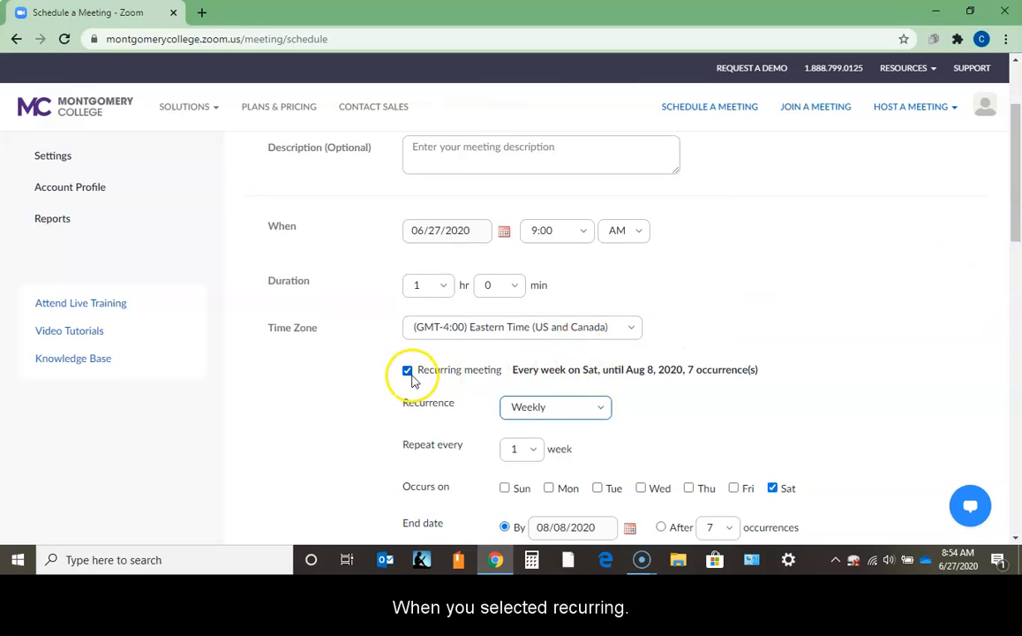
pyautogui.click(504, 232)
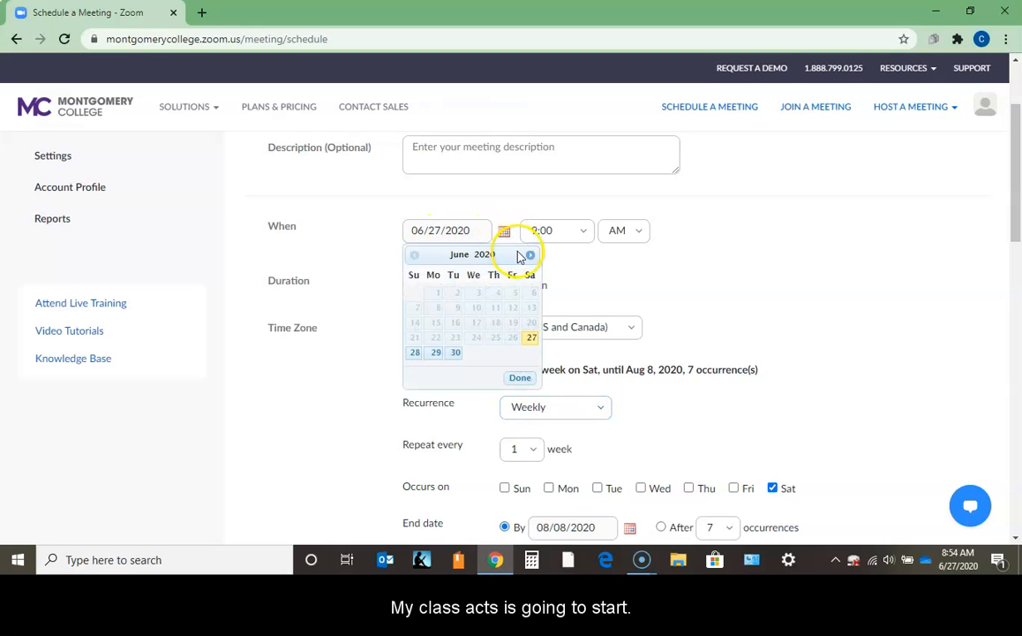
pyautogui.click(531, 255)
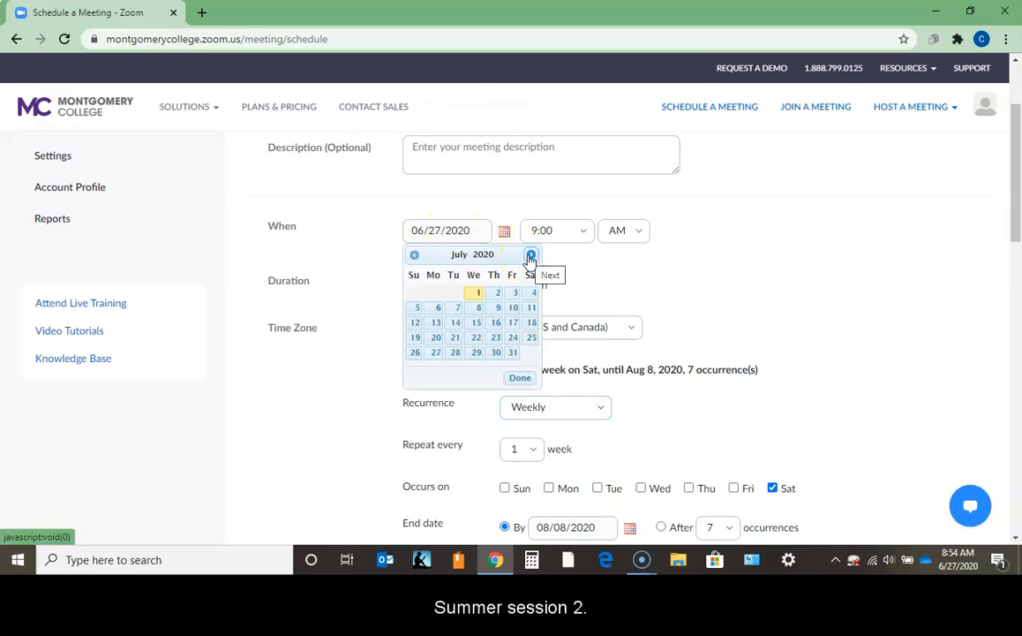
pyautogui.click(457, 325)
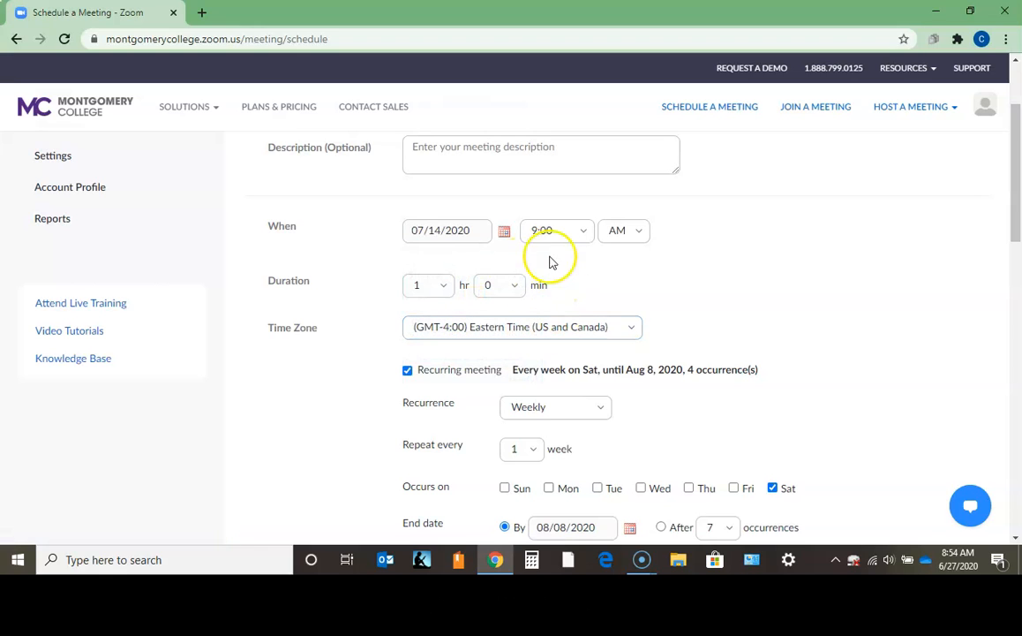
# Set the meeting's start time to 6:00 PM.
pyautogui.click(580, 239)
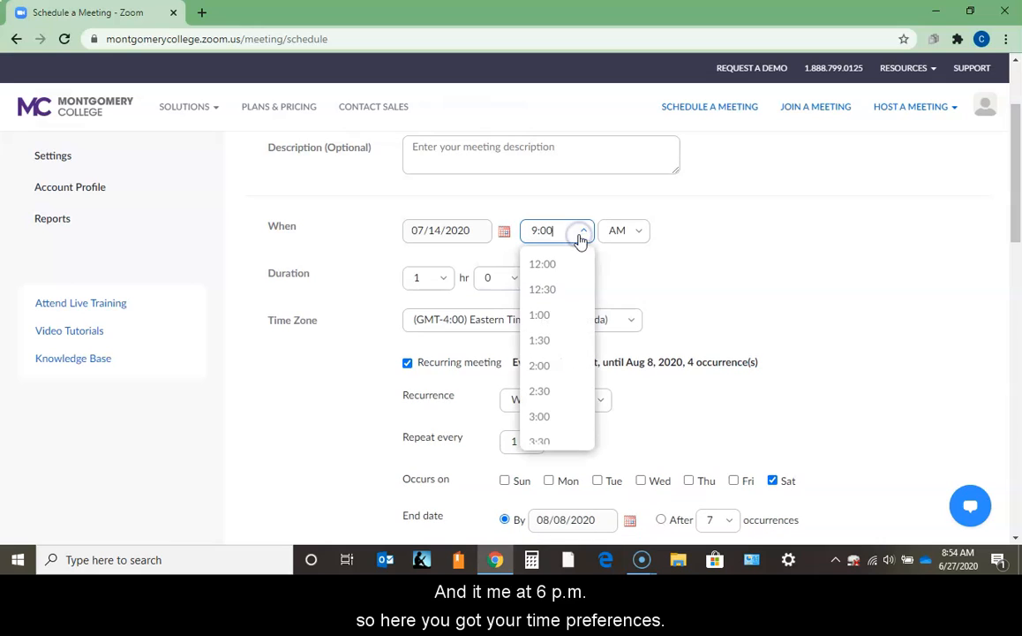
pyautogui.moveTo(592, 269); pyautogui.dragTo(586, 333)
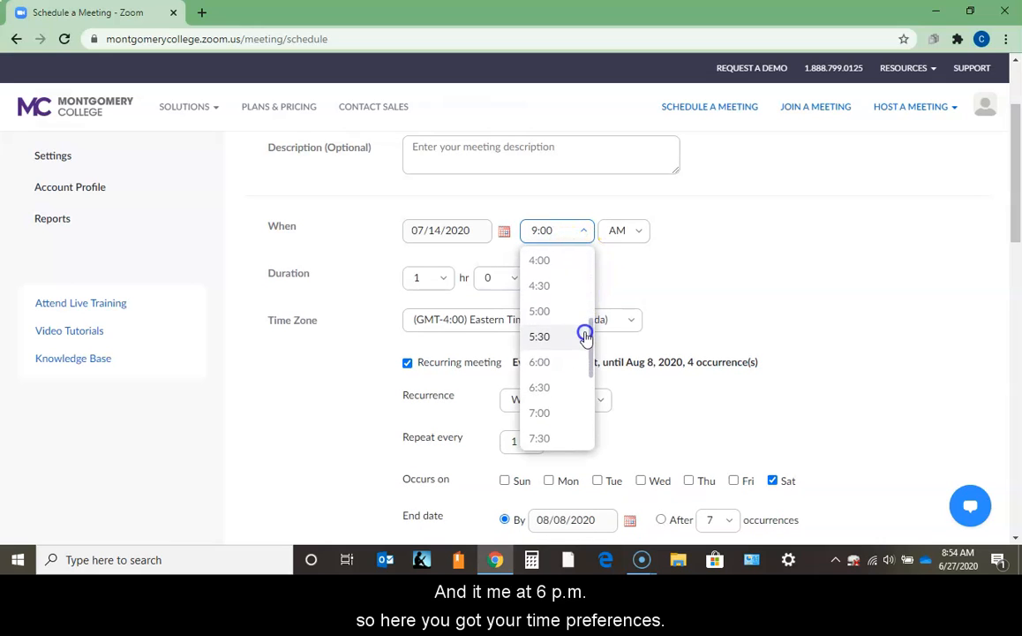
pyautogui.click(554, 362)
pyautogui.click(554, 362)
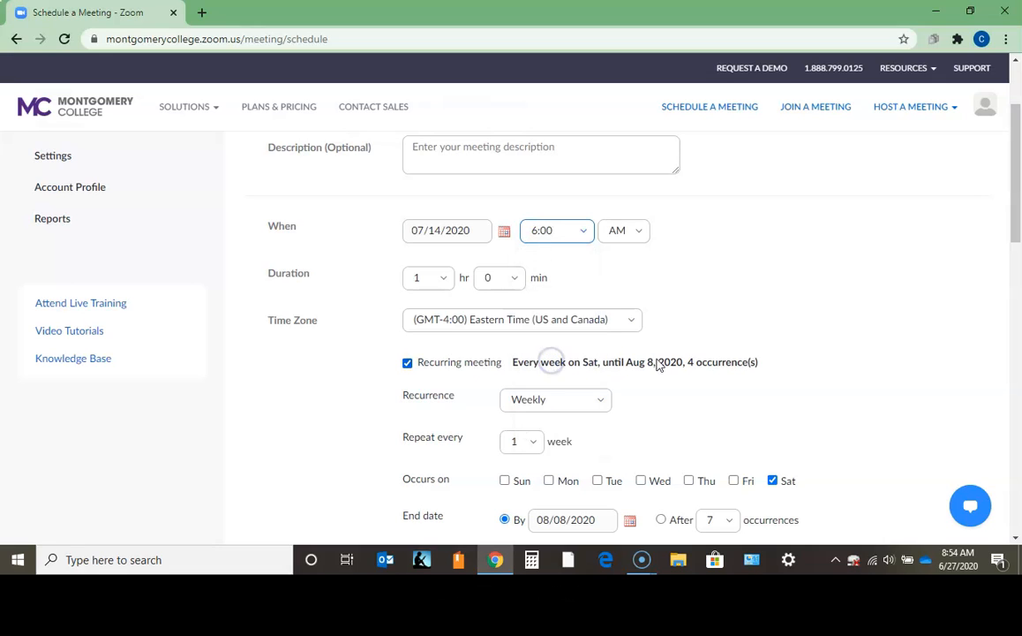
pyautogui.click(639, 233)
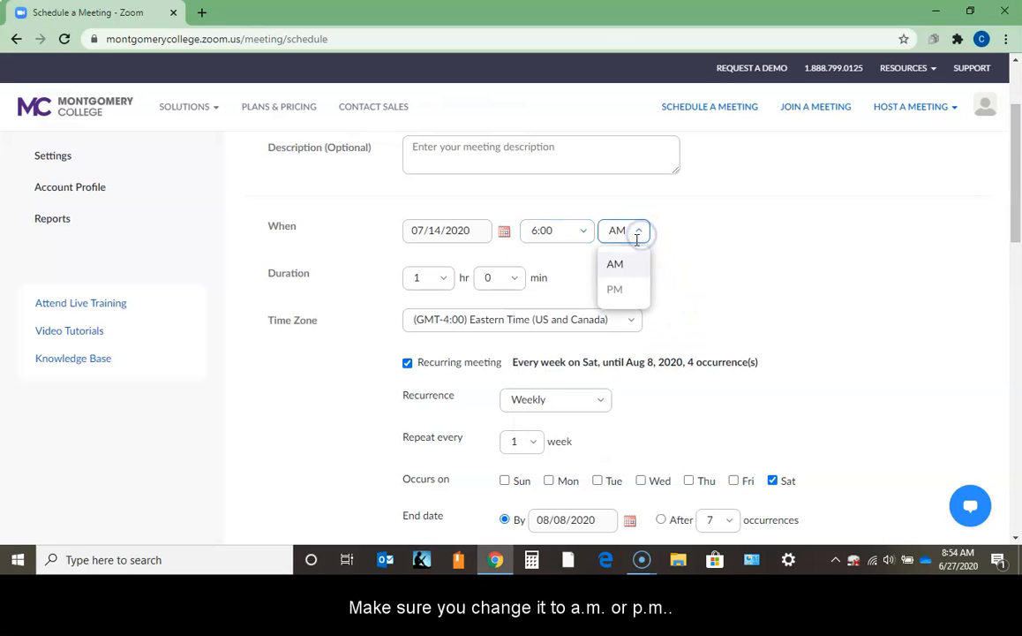
pyautogui.click(615, 290)
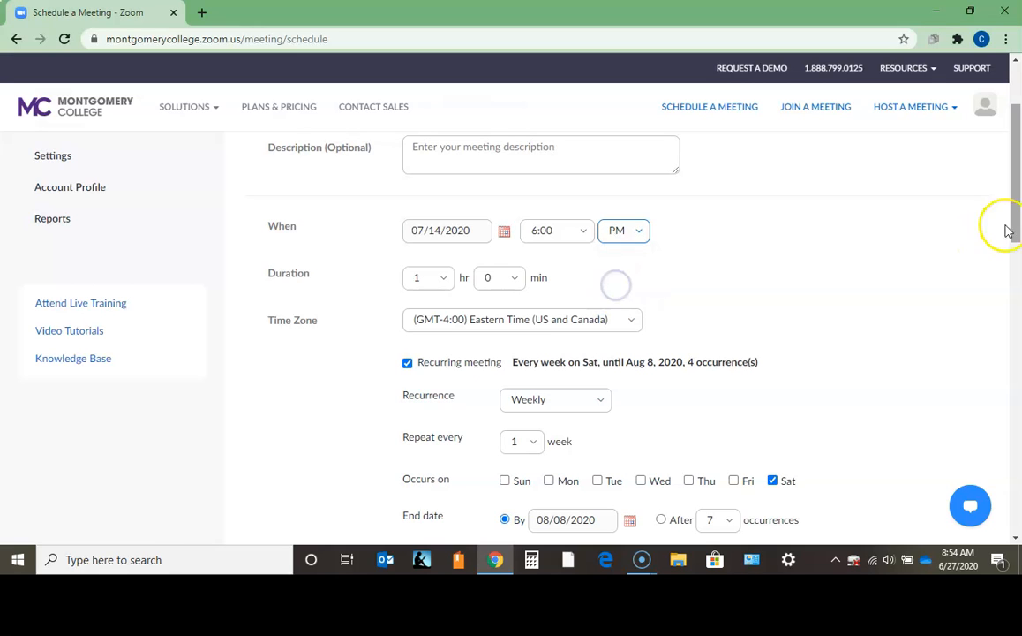
# Set the meeting's duration to 2 hours 30 minutes.
pyautogui.moveTo(1017, 186); pyautogui.dragTo(1016, 198)
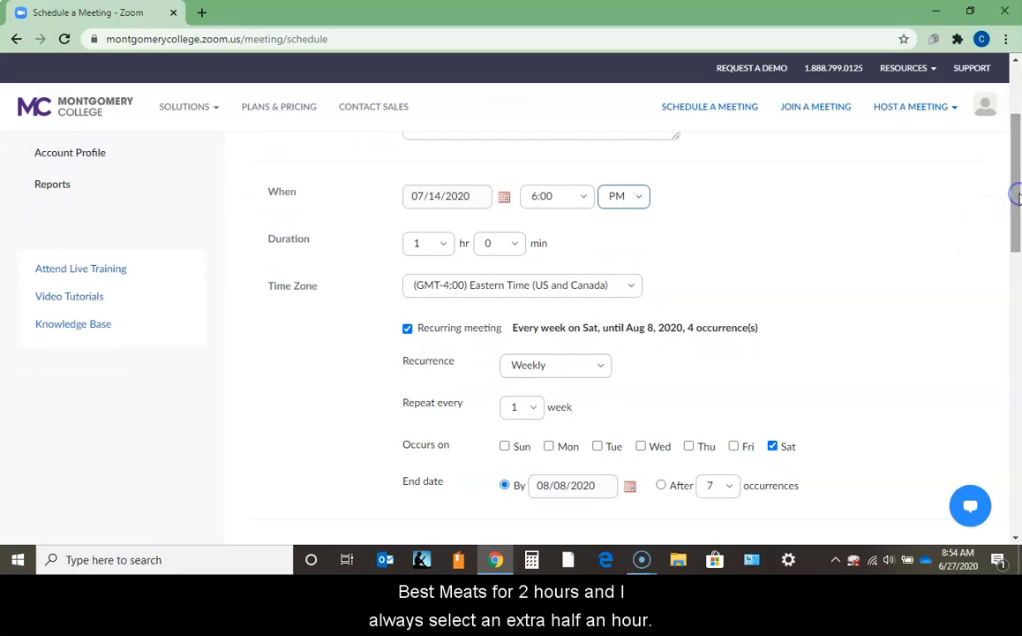
pyautogui.click(447, 245)
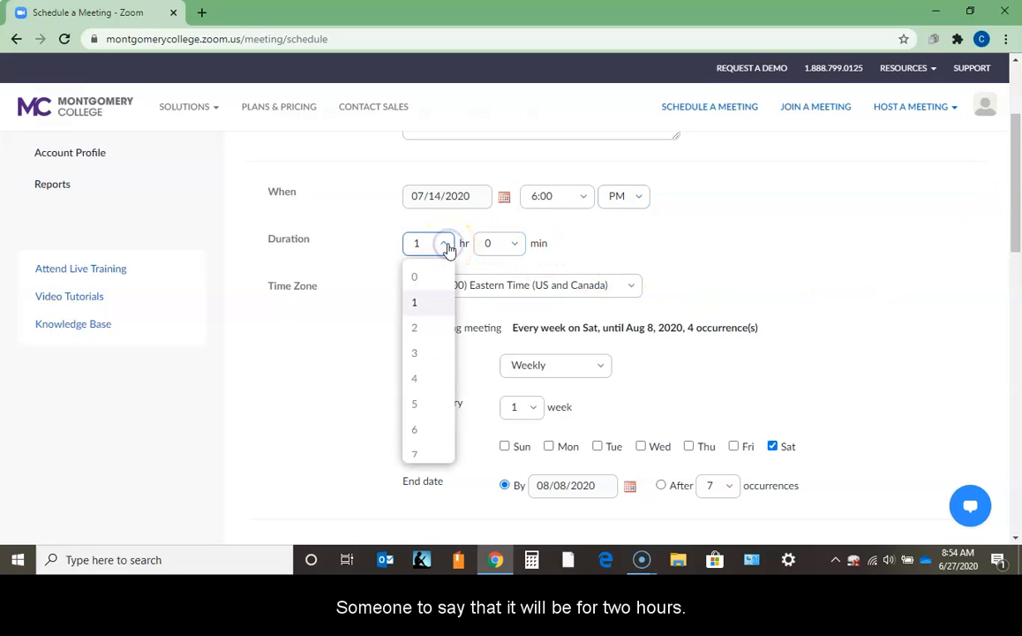
pyautogui.click(417, 328)
pyautogui.click(517, 248)
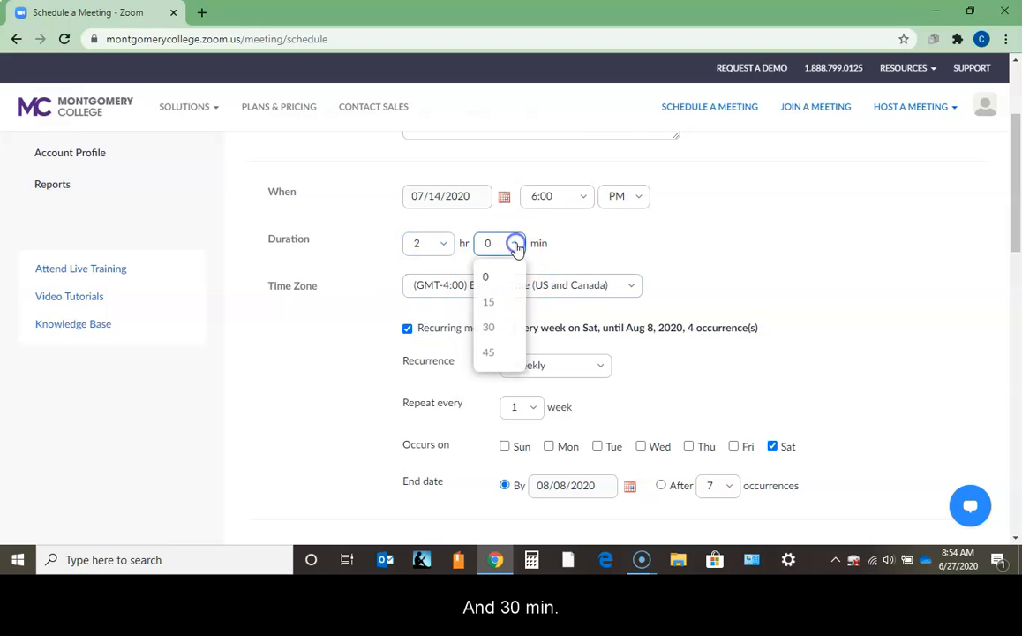
pyautogui.click(492, 327)
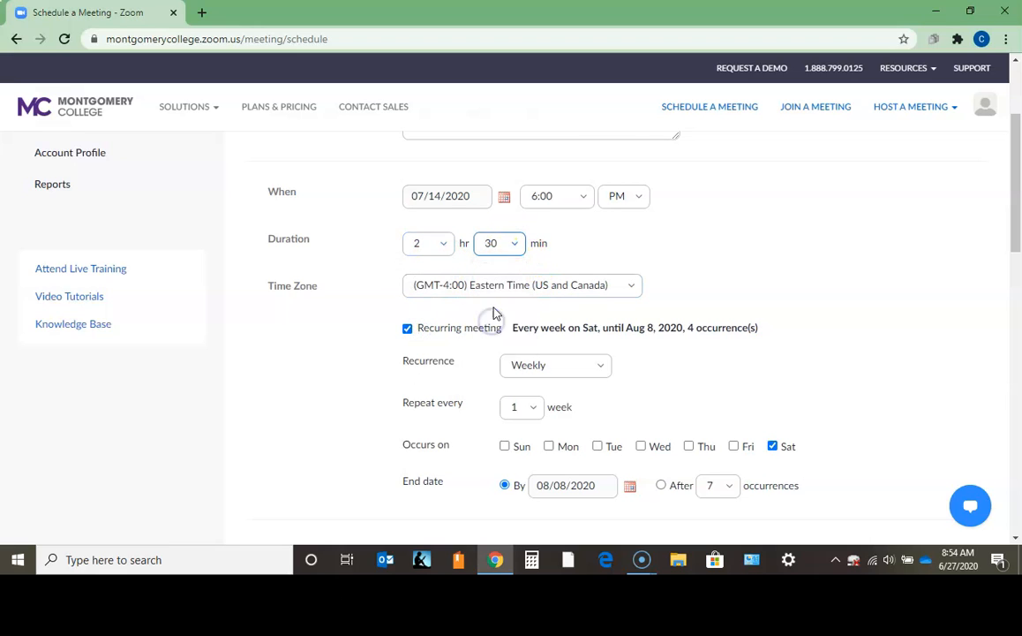
pyautogui.click(516, 247)
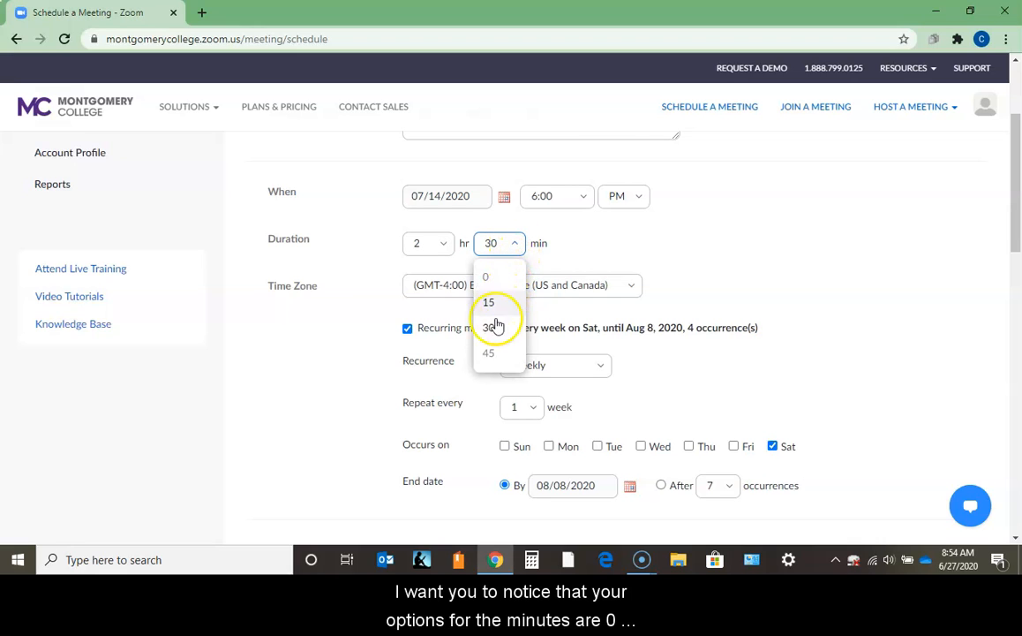
pyautogui.click(493, 328)
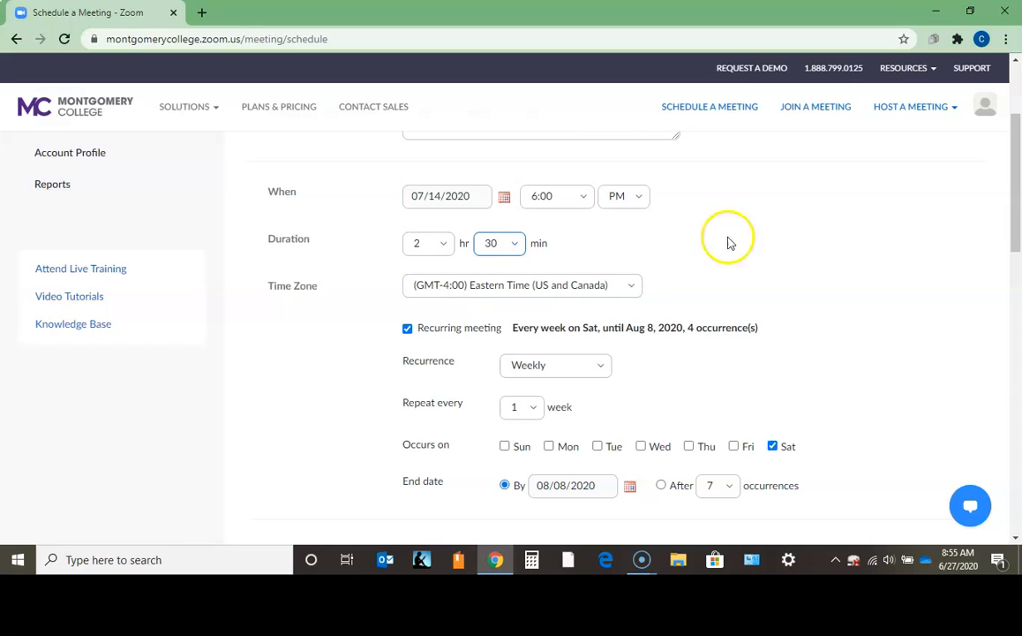
# Add Tue, Wed and Thu to the weekly occurrence days and set the recurrence end date to 08/20/2020.
pyautogui.moveTo(1018, 195); pyautogui.dragTo(1016, 192)
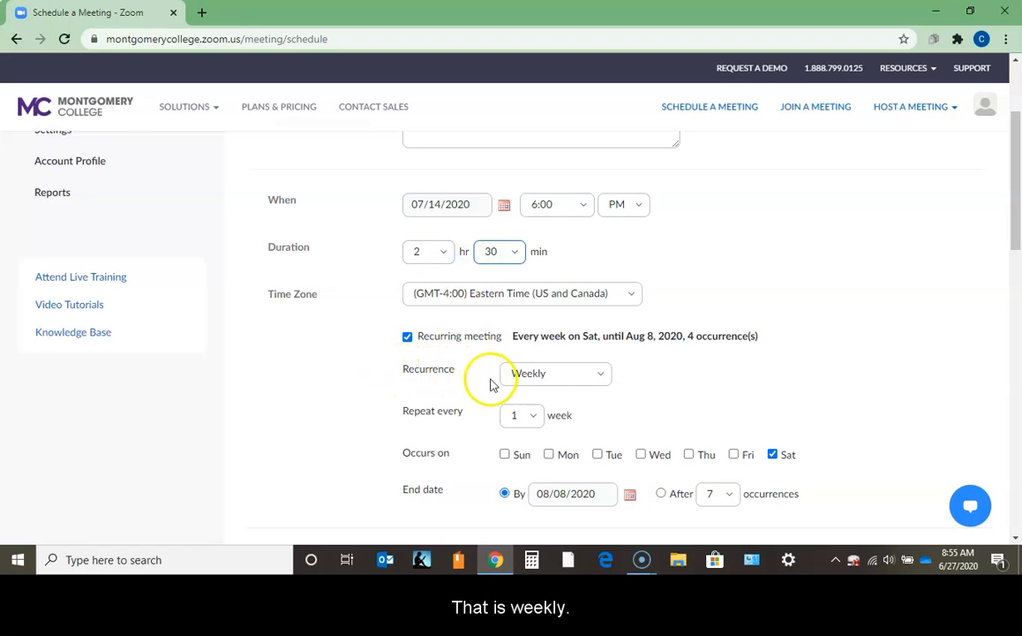
pyautogui.moveTo(1019, 213); pyautogui.dragTo(1019, 240)
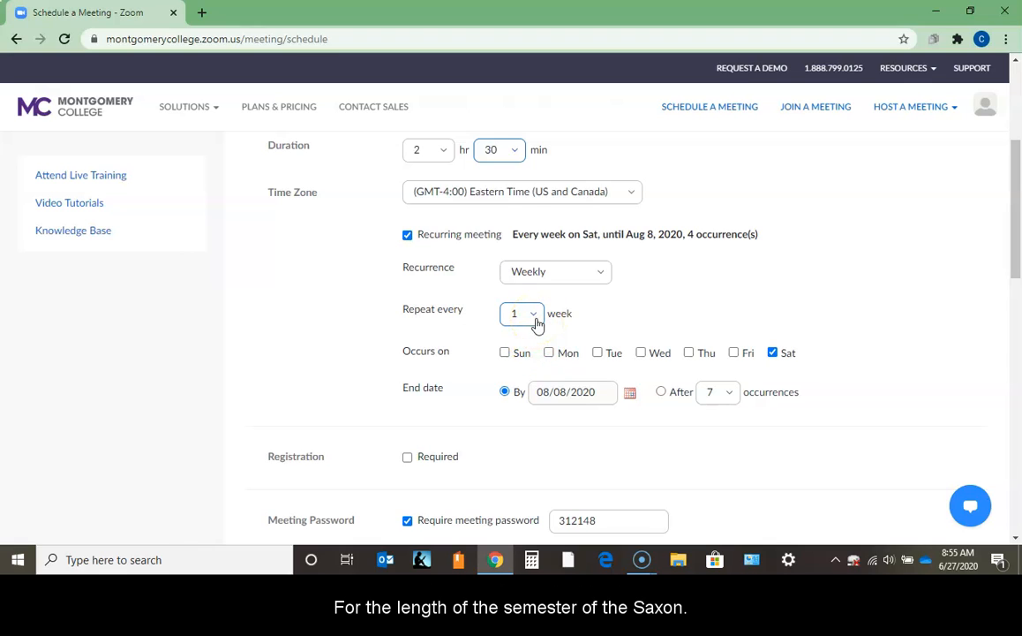
pyautogui.click(599, 355)
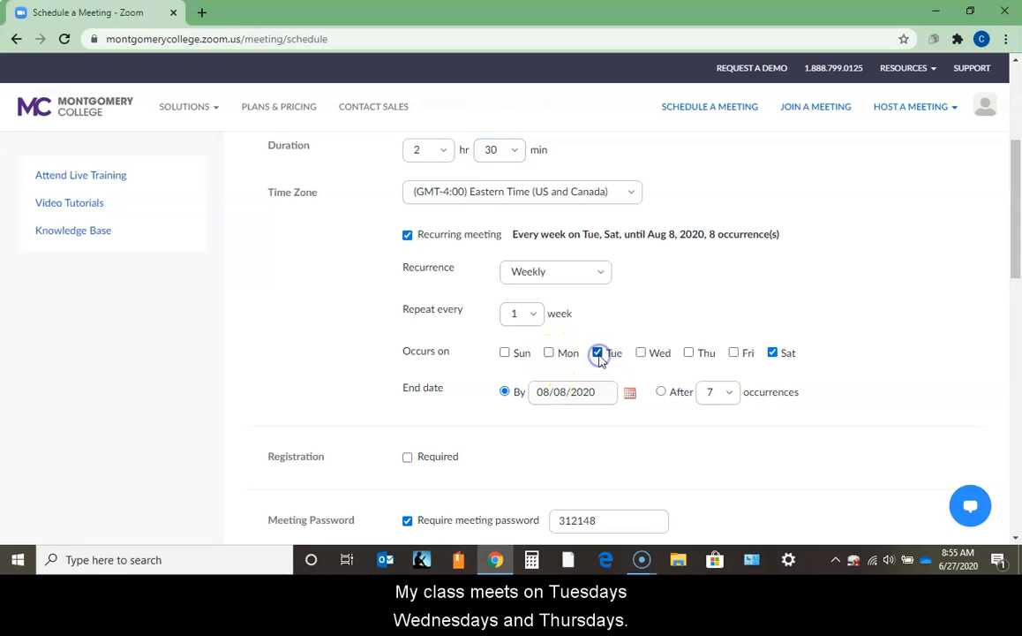
pyautogui.click(639, 354)
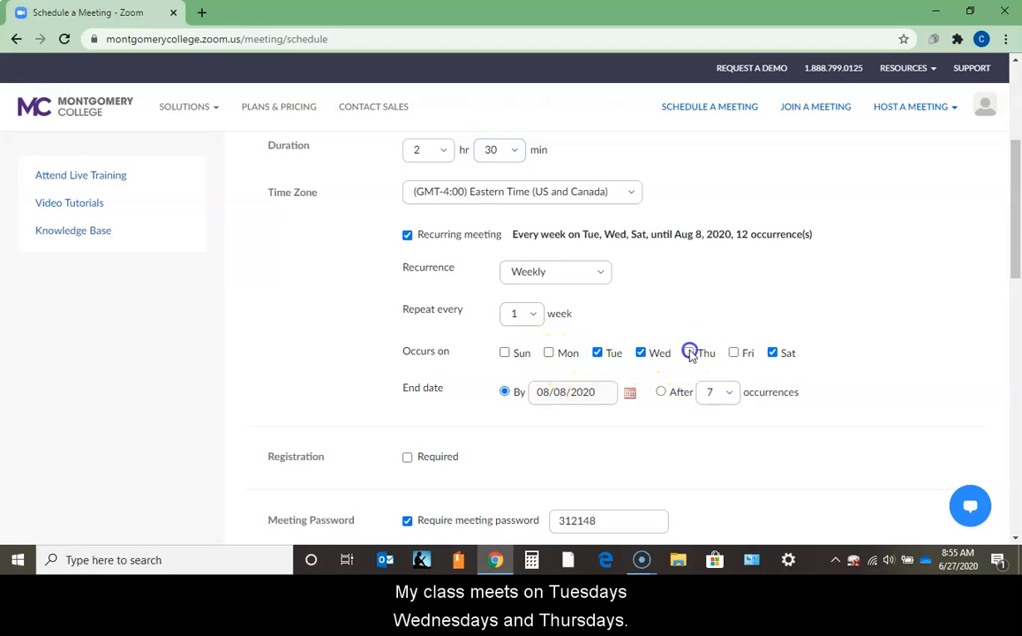
pyautogui.click(690, 354)
pyautogui.click(631, 393)
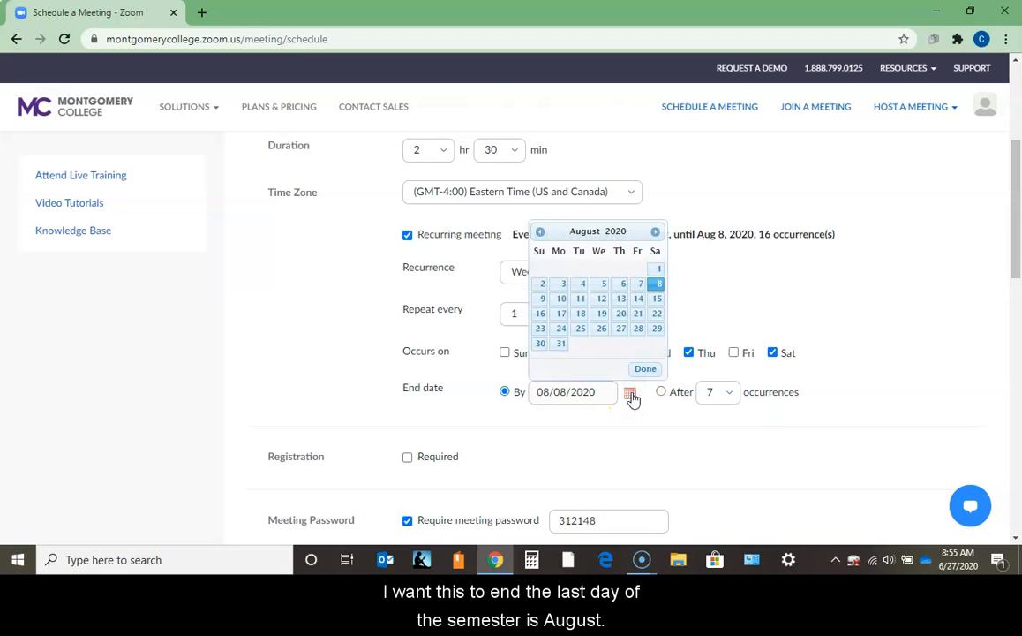
pyautogui.click(622, 315)
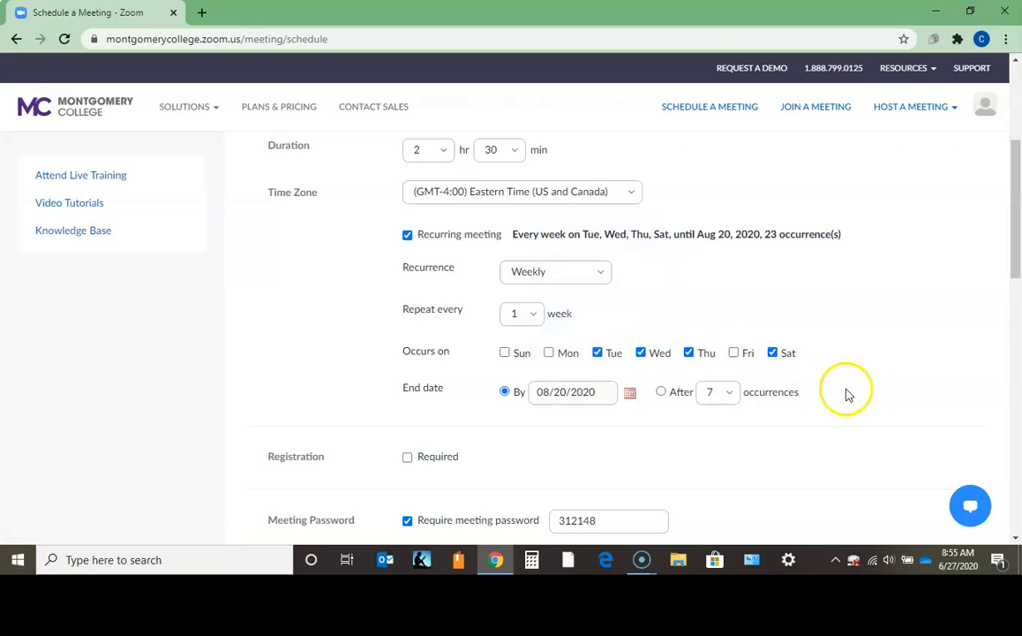
# Check the password, video and audio settings and enable the waiting room for the meeting.
pyautogui.scroll(-1, 1008, 304)
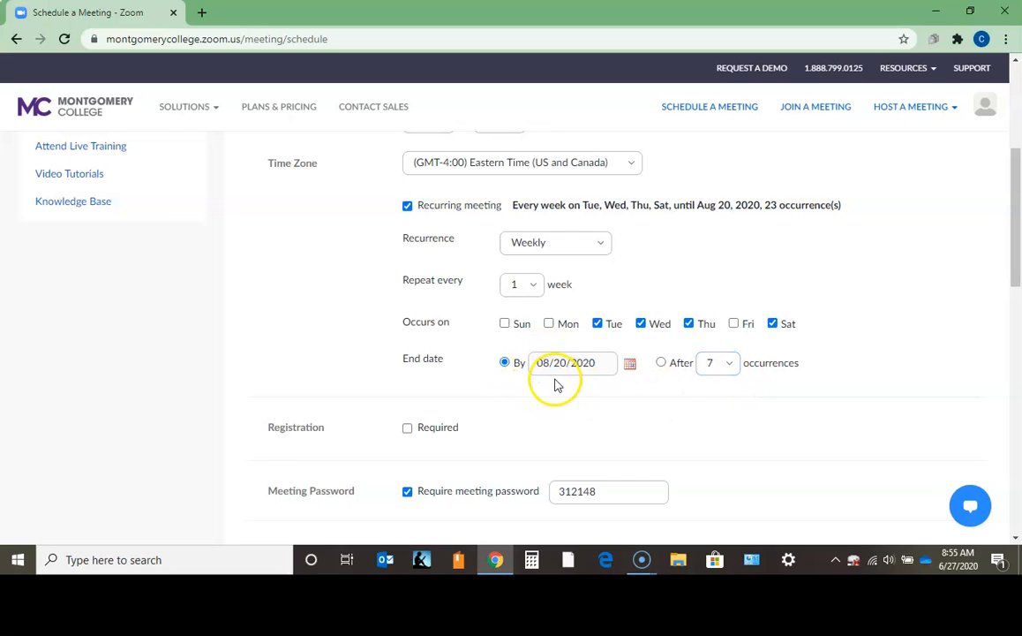
pyautogui.scroll(-2, 1017, 250)
pyautogui.moveTo(1017, 250); pyautogui.dragTo(1017, 307)
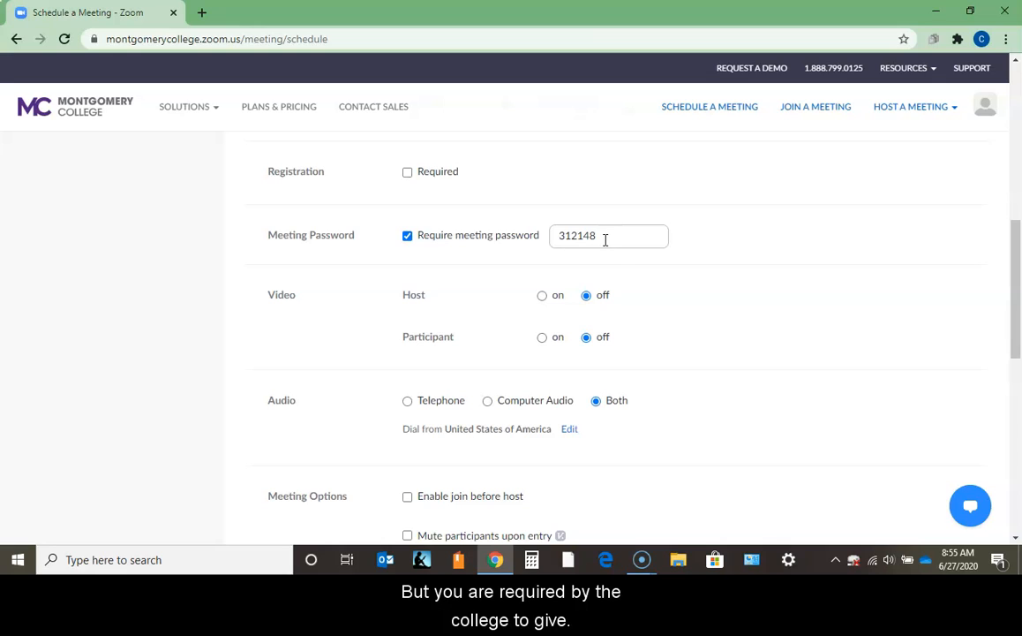
pyautogui.click(611, 236)
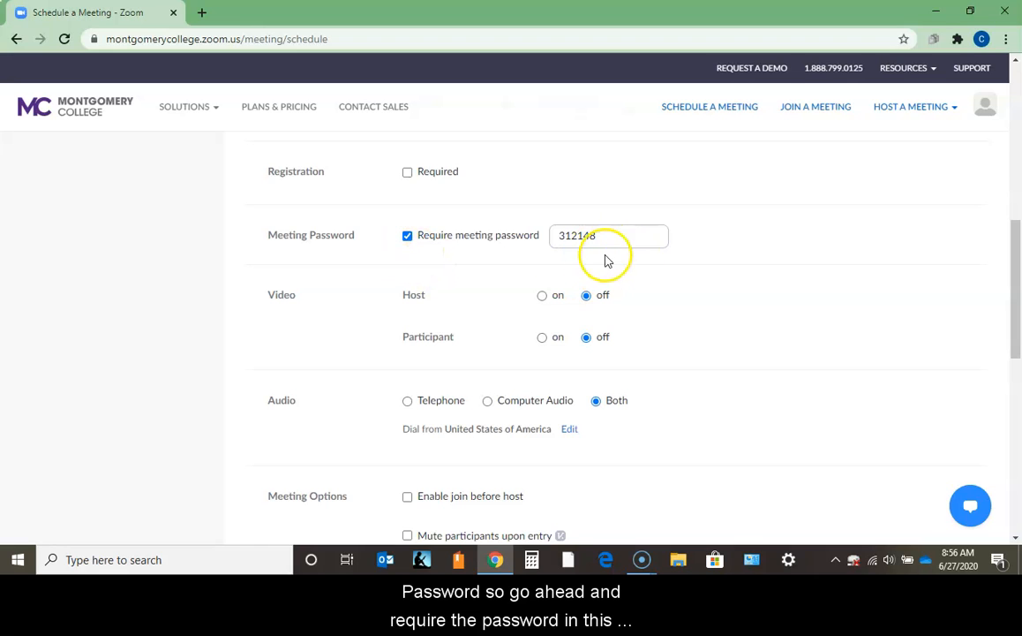
pyautogui.moveTo(1017, 262); pyautogui.dragTo(1015, 284)
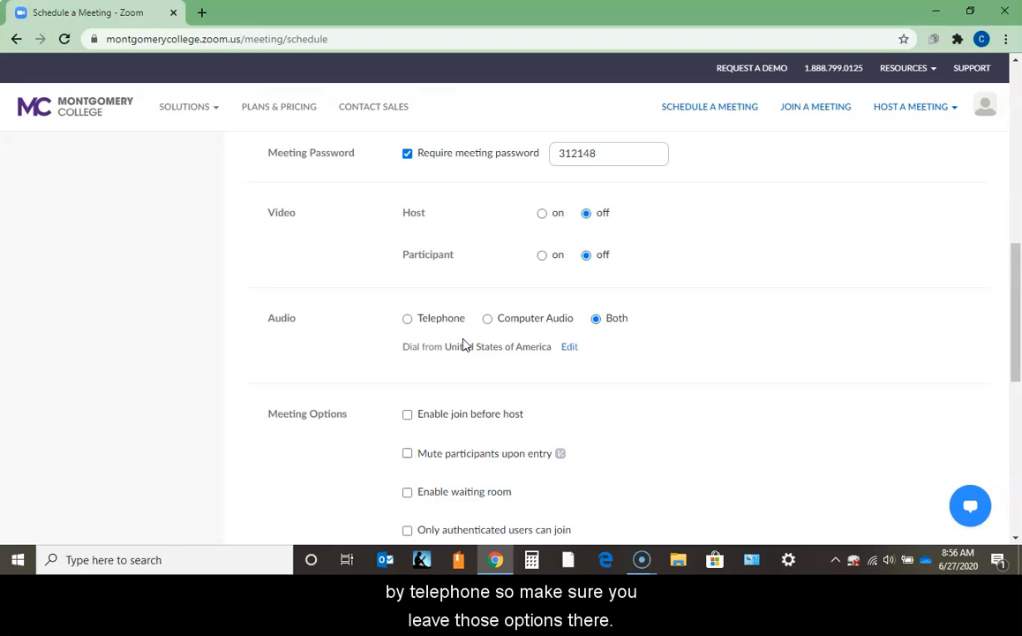
pyautogui.moveTo(1018, 307); pyautogui.dragTo(1018, 340)
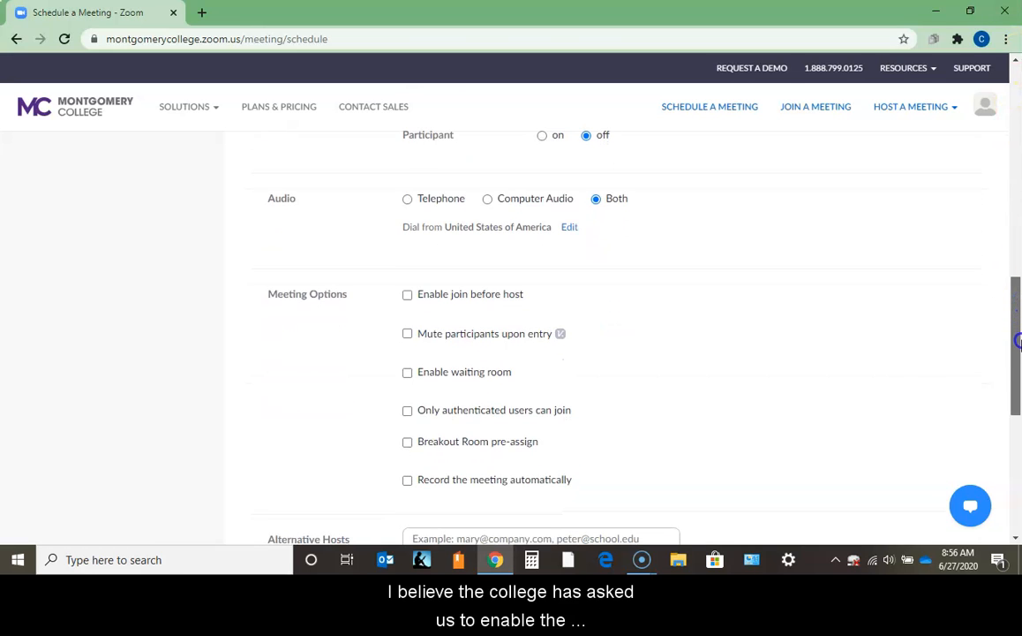
pyautogui.click(407, 373)
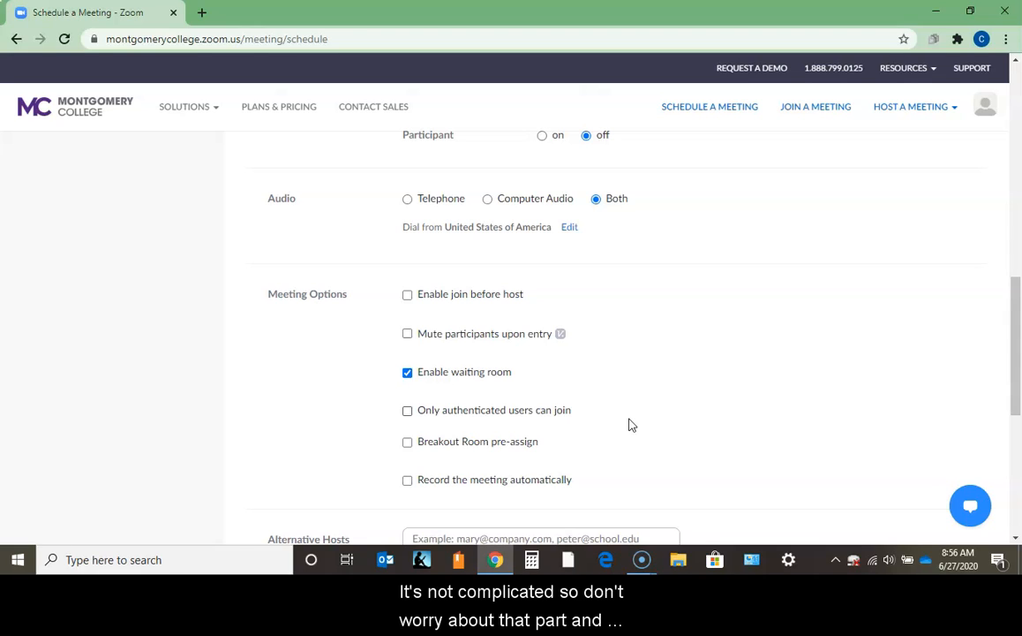
# Recheck the topic, time and duration of the meeting and remove Sat from the weekly occurrence days.
pyautogui.moveTo(1013, 347); pyautogui.dragTo(1017, 395)
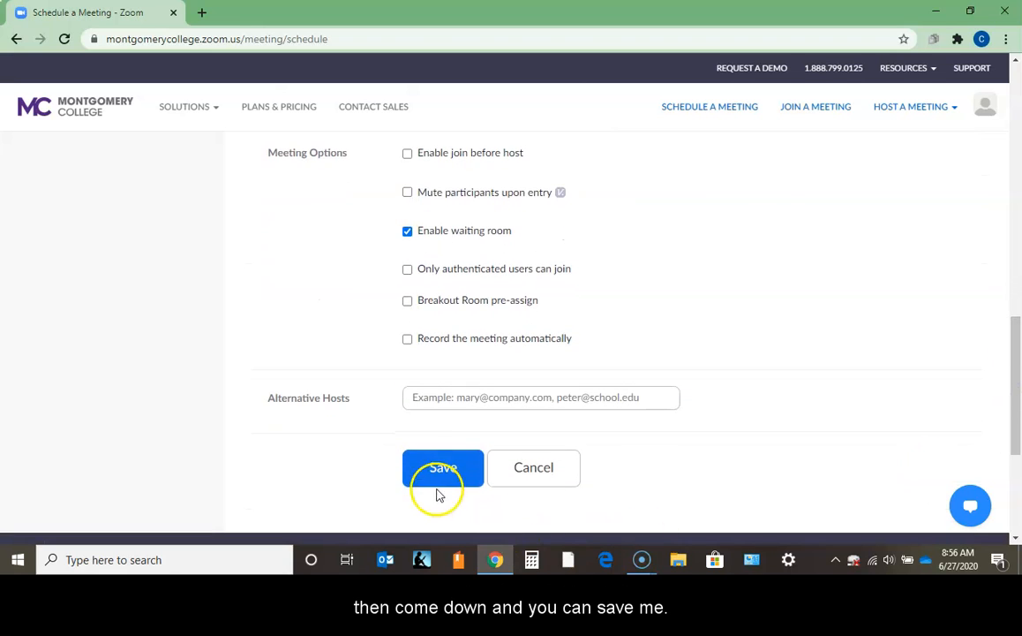
pyautogui.moveTo(1016, 415); pyautogui.dragTo(1017, 162)
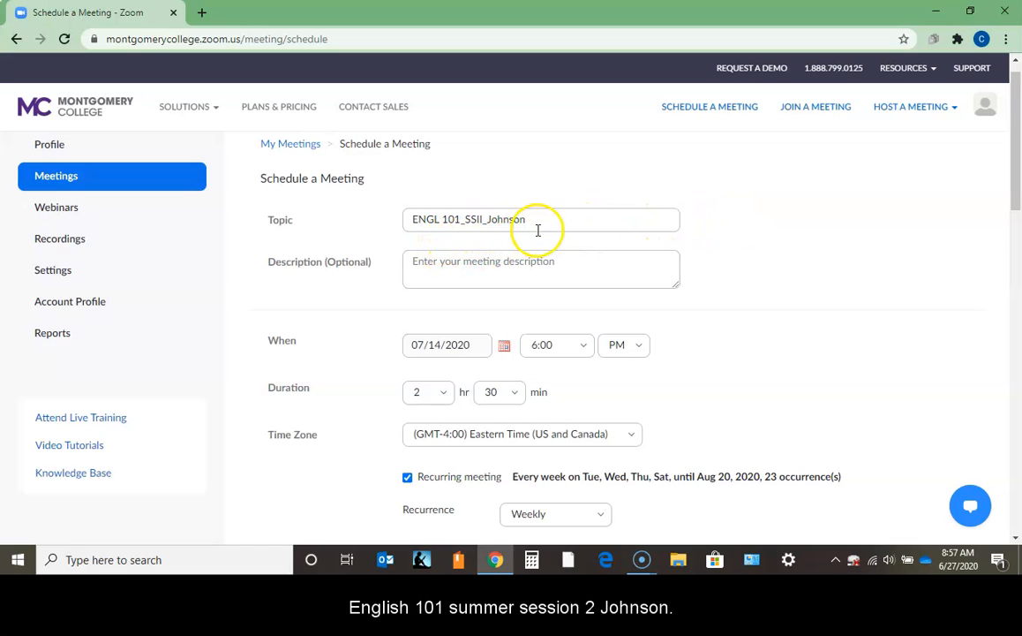
pyautogui.moveTo(1015, 190); pyautogui.dragTo(1015, 210)
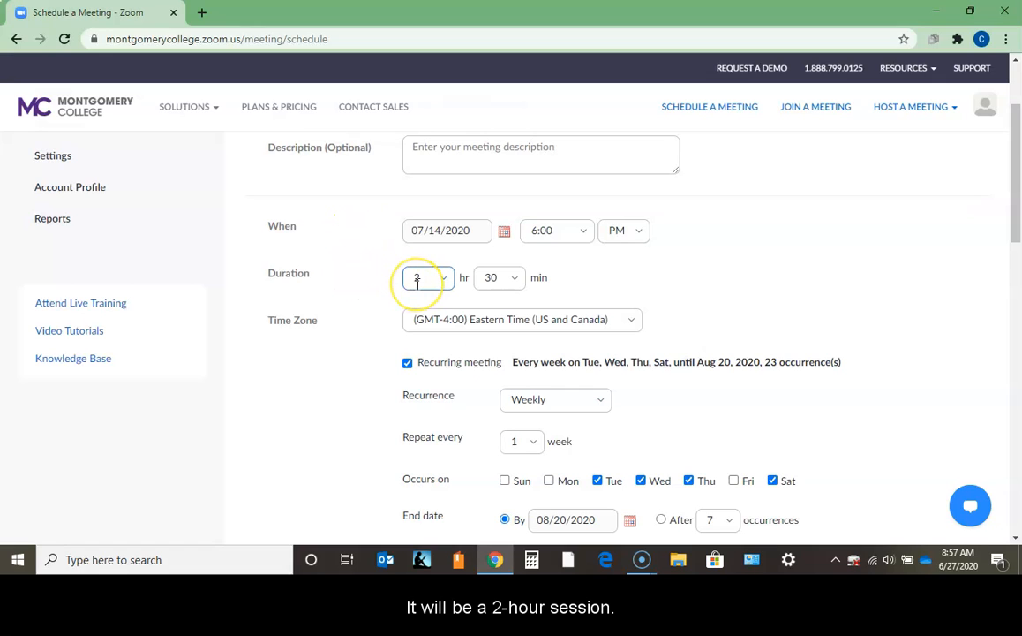
pyautogui.click(498, 279)
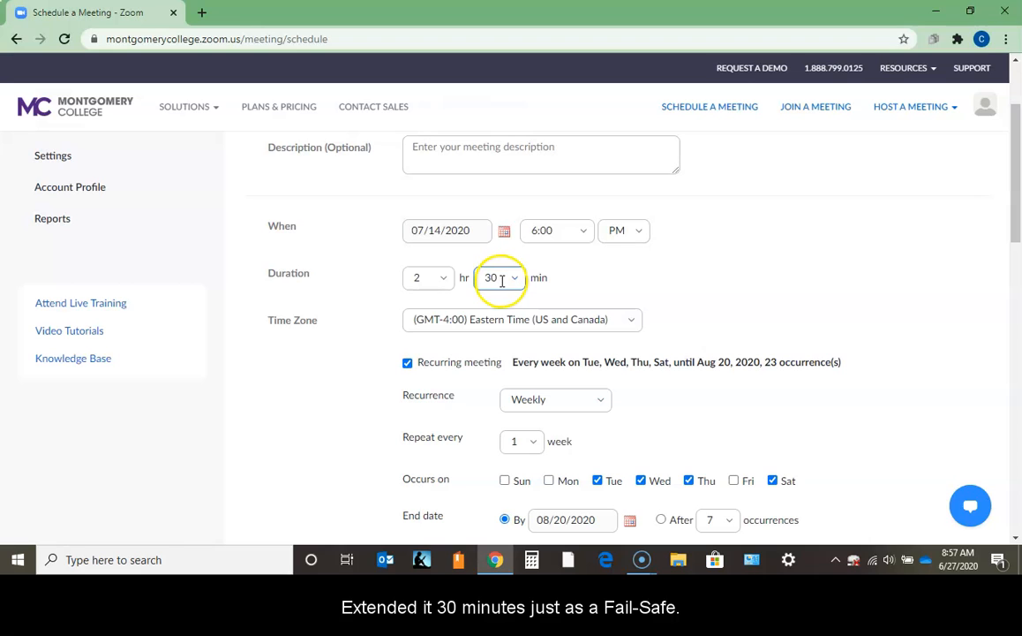
pyautogui.scroll(-1, 1015, 256)
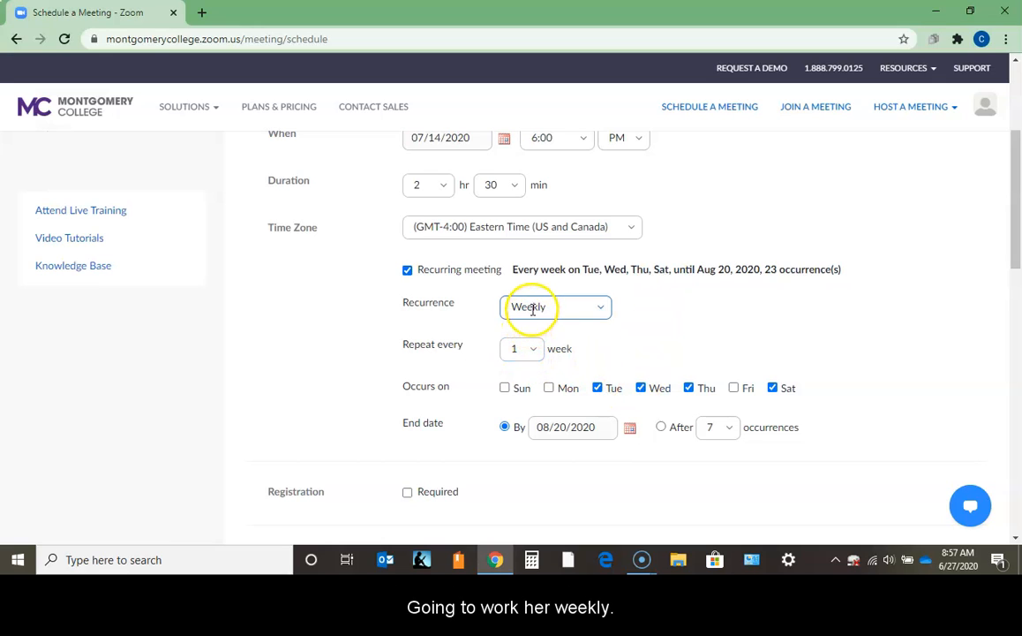
pyautogui.click(773, 389)
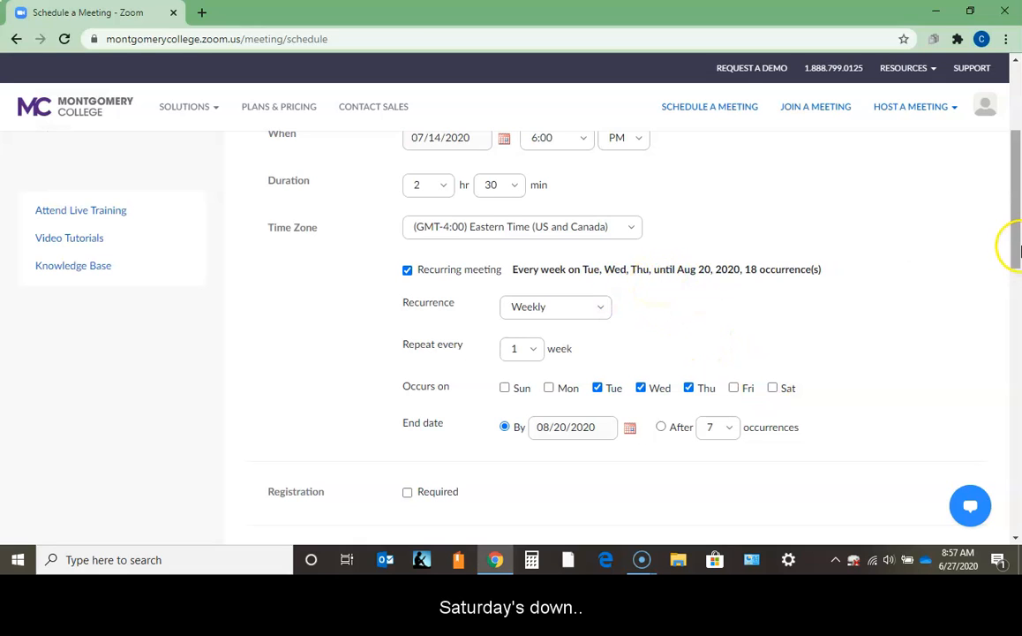
# Make sure the waiting room option is enabled again and save the scheduled meeting.
pyautogui.scroll(-2, 1017, 231)
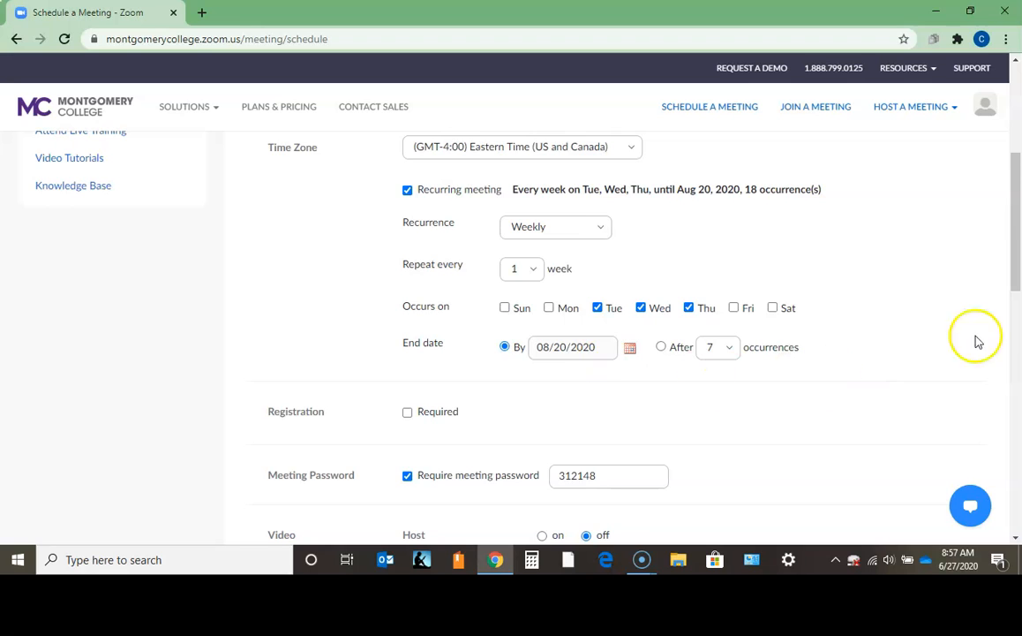
pyautogui.moveTo(1014, 264); pyautogui.dragTo(1015, 346)
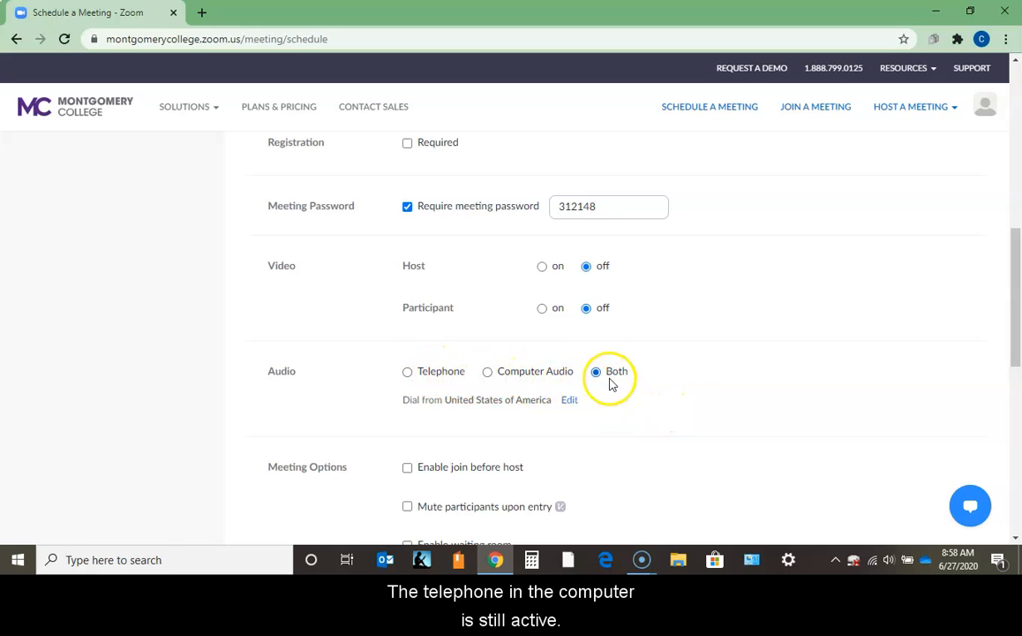
pyautogui.moveTo(1017, 342); pyautogui.dragTo(1018, 408)
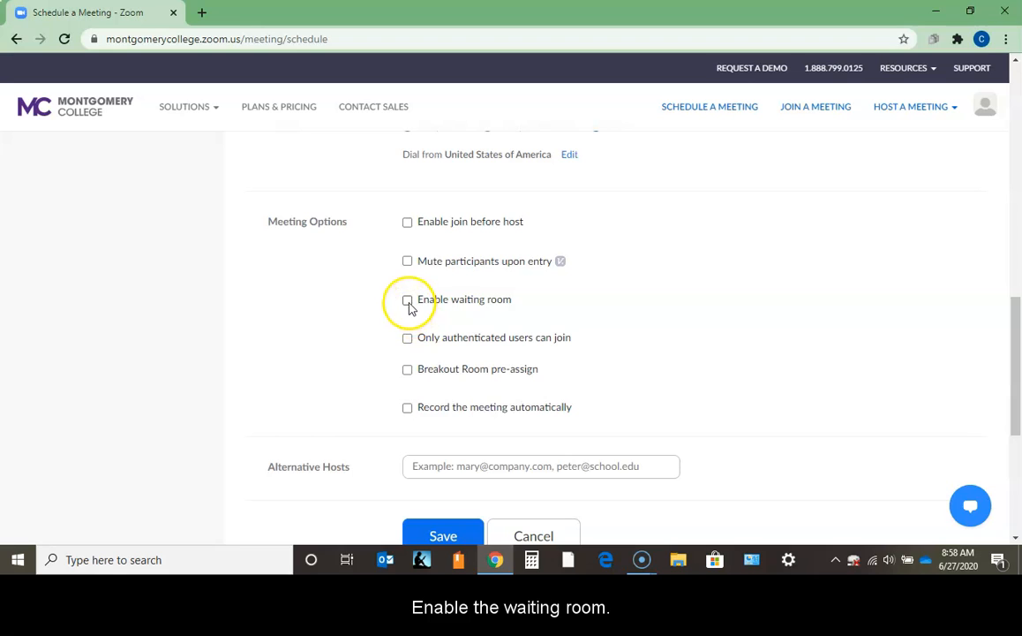
pyautogui.click(1013, 371)
pyautogui.moveTo(1013, 371); pyautogui.dragTo(1013, 382)
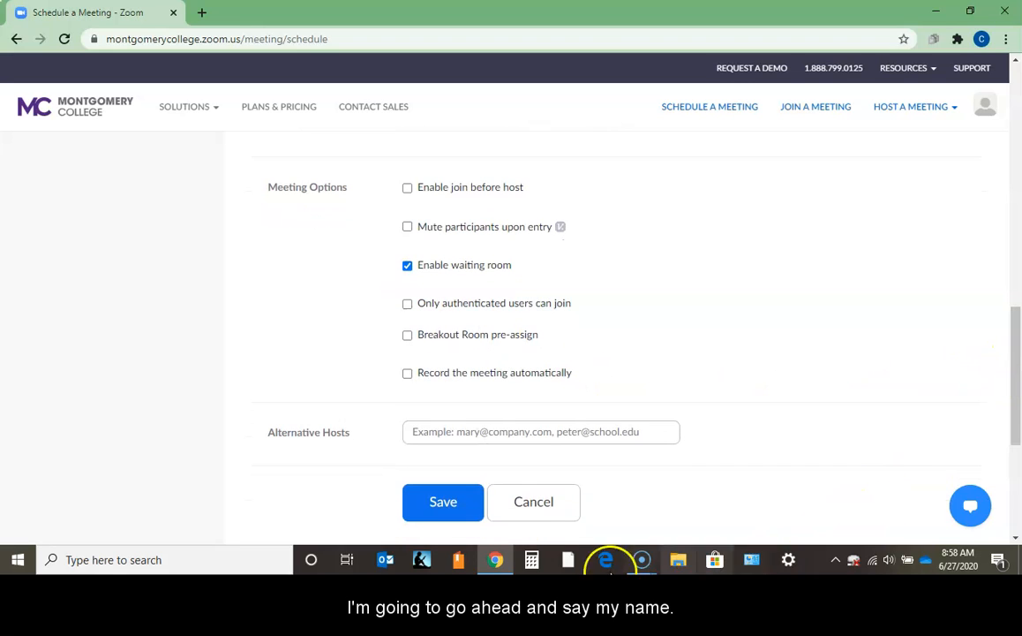
pyautogui.click(449, 510)
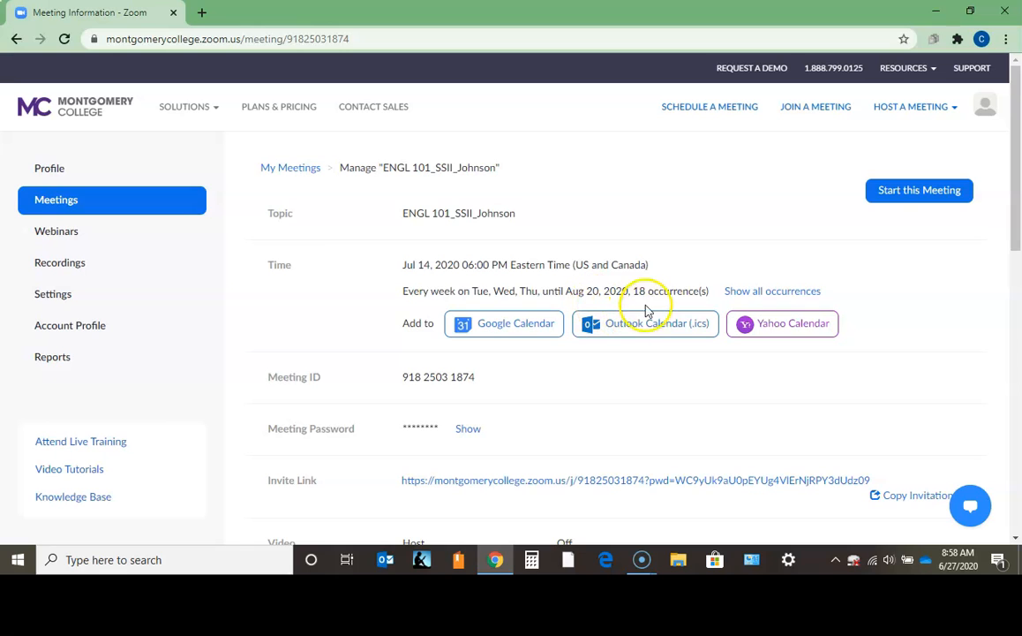
# Review the saved meeting's details, including its schedule, meeting password, invite link, audio and meeting options.
pyautogui.moveTo(1015, 201); pyautogui.dragTo(1016, 262)
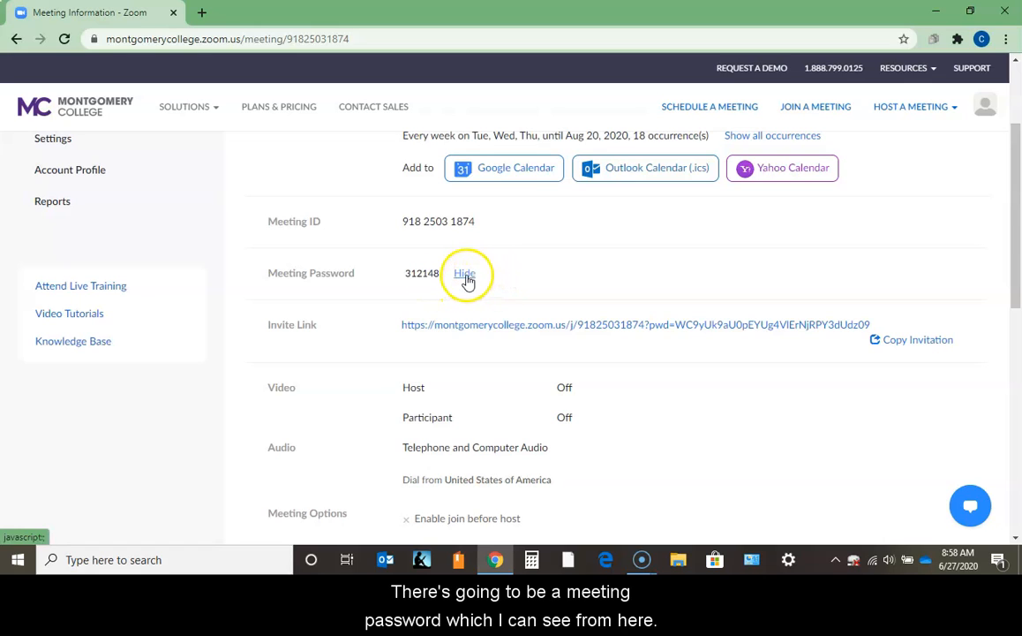
pyautogui.moveTo(1015, 292); pyautogui.dragTo(1017, 312)
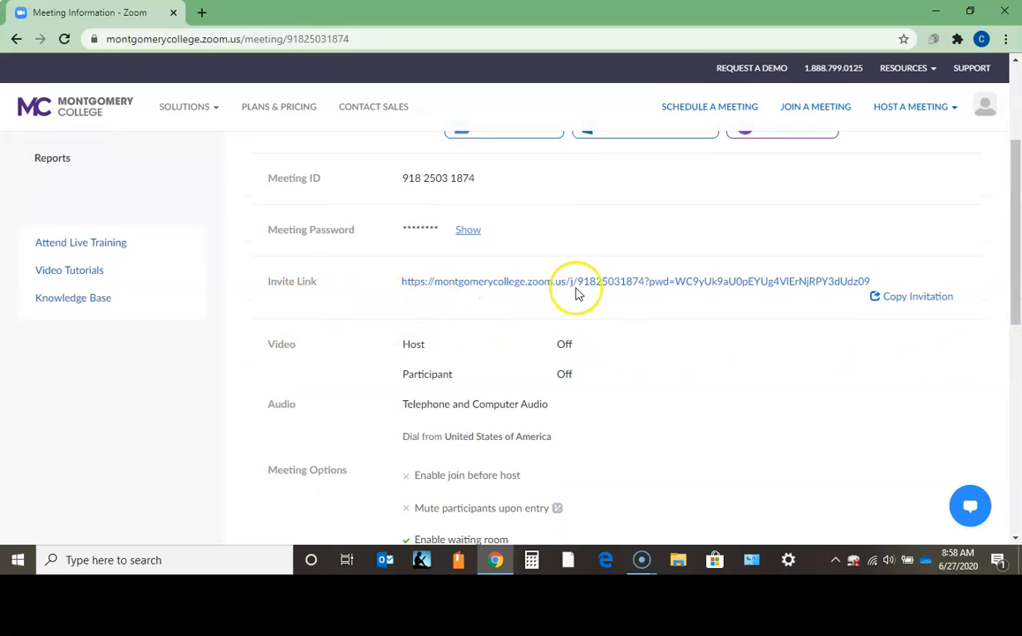
pyautogui.moveTo(1017, 270); pyautogui.dragTo(1017, 305)
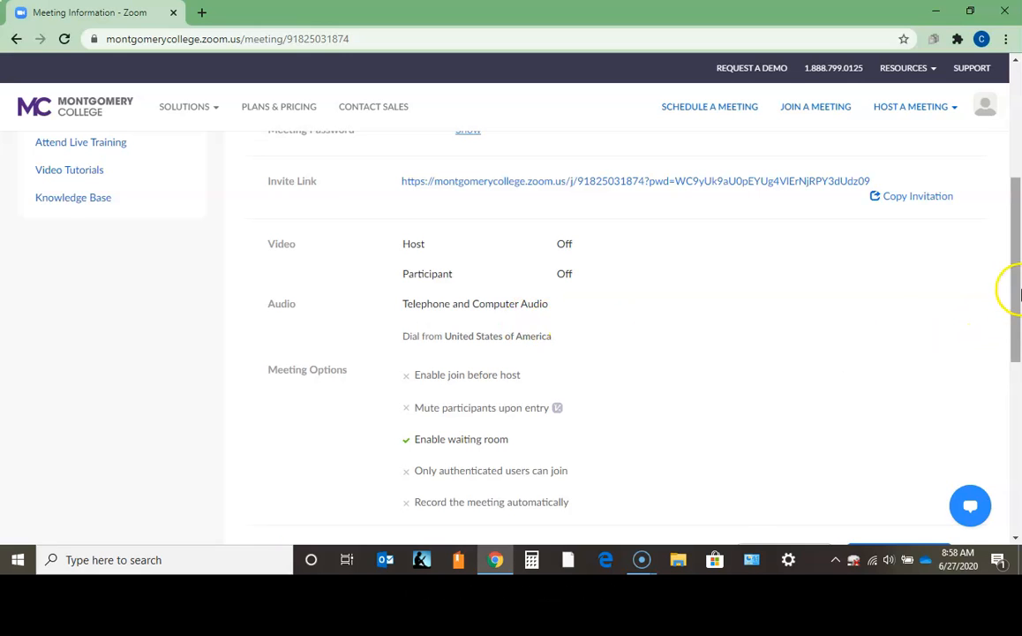
pyautogui.moveTo(1012, 289); pyautogui.dragTo(1016, 328)
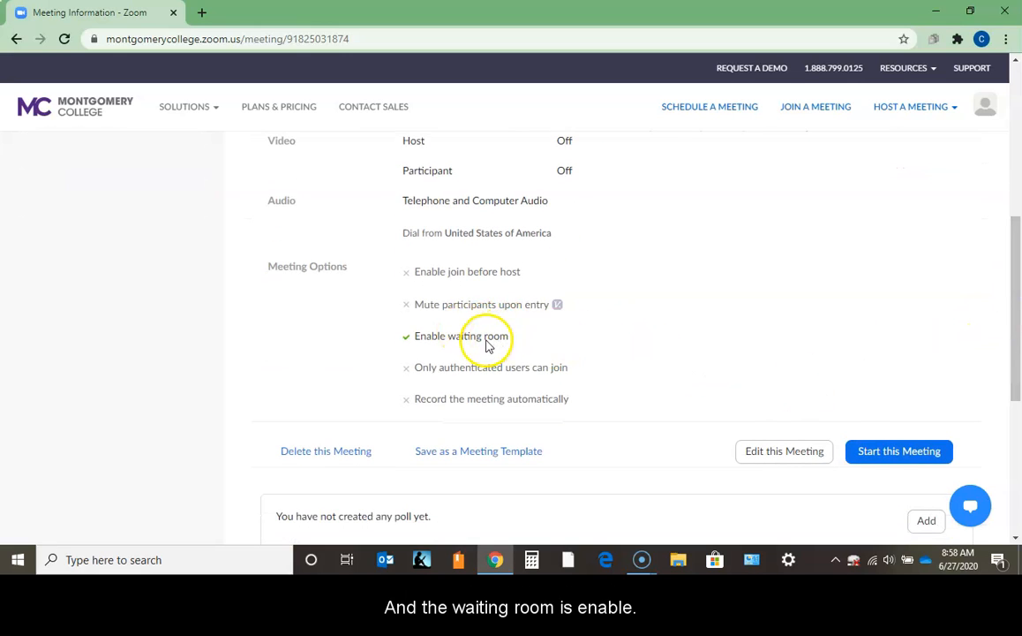
pyautogui.moveTo(1013, 321); pyautogui.dragTo(1016, 357)
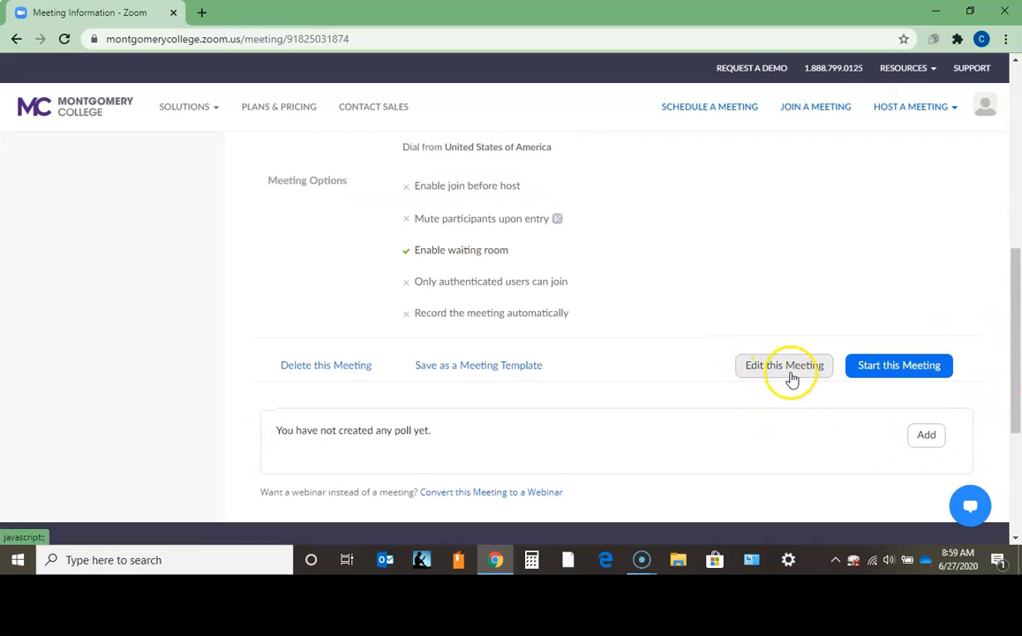
pyautogui.moveTo(1017, 353); pyautogui.dragTo(1017, 159)
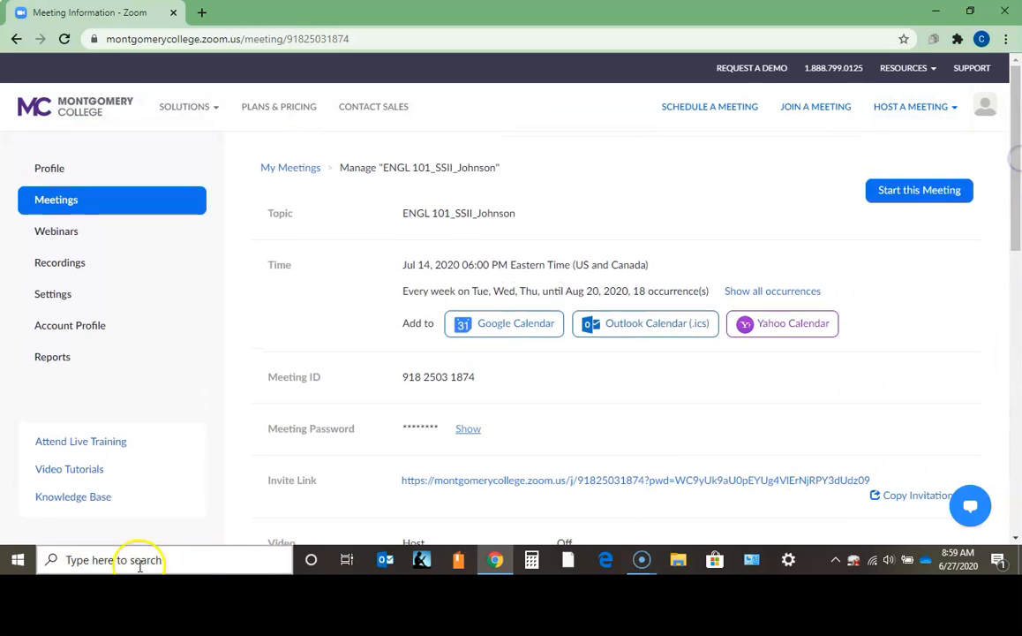